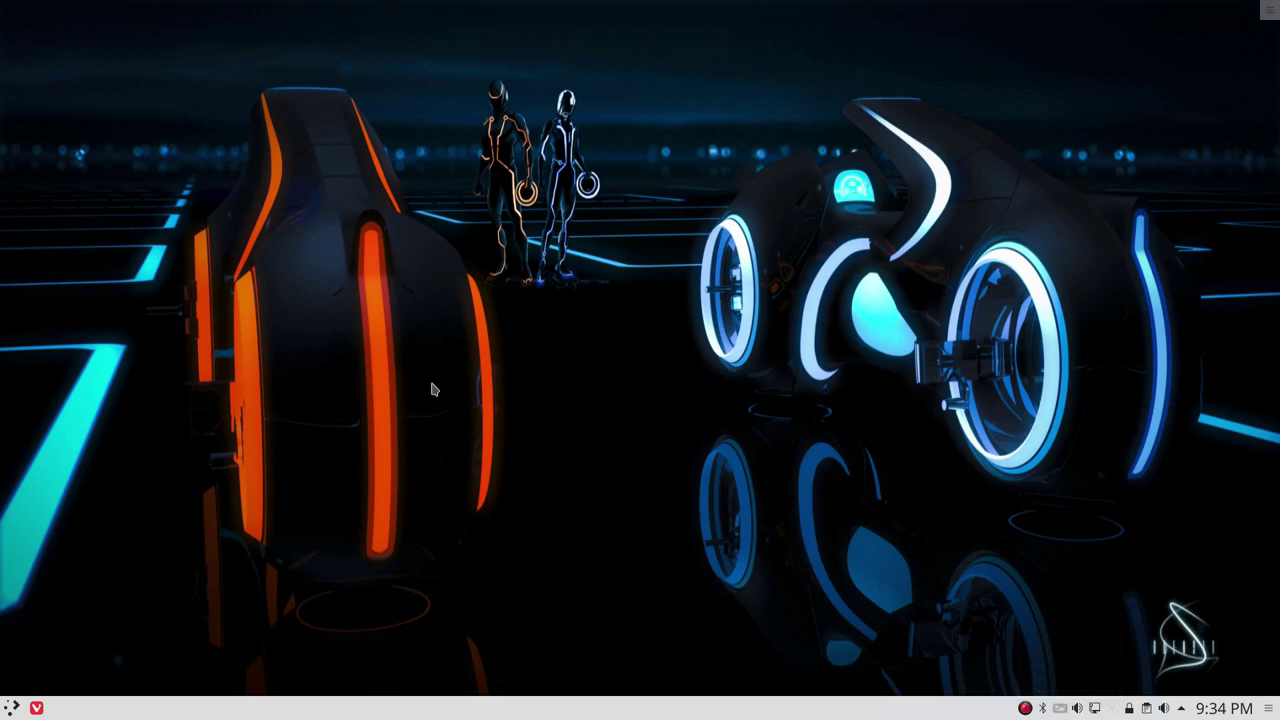
Step: Open a Konsole terminal showing system details with Ctrl+Alt+T, then close it
key("ctrl+alt+t")
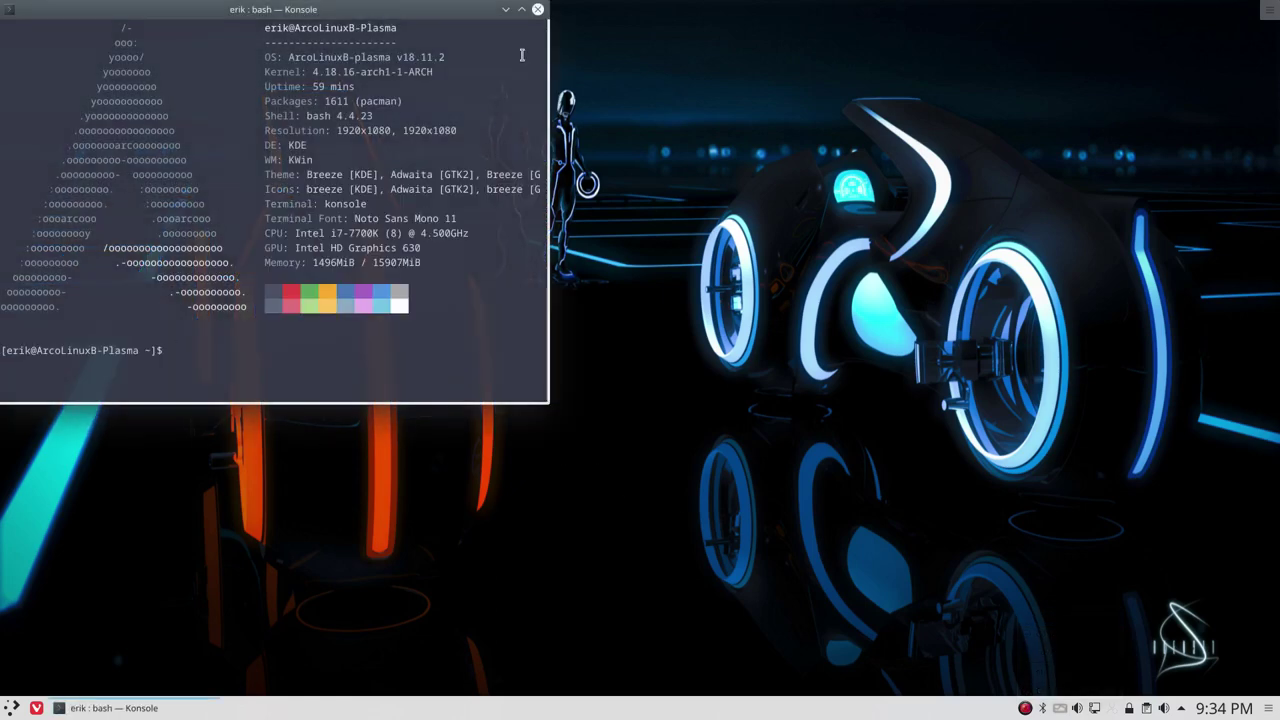
left_click(539, 12)
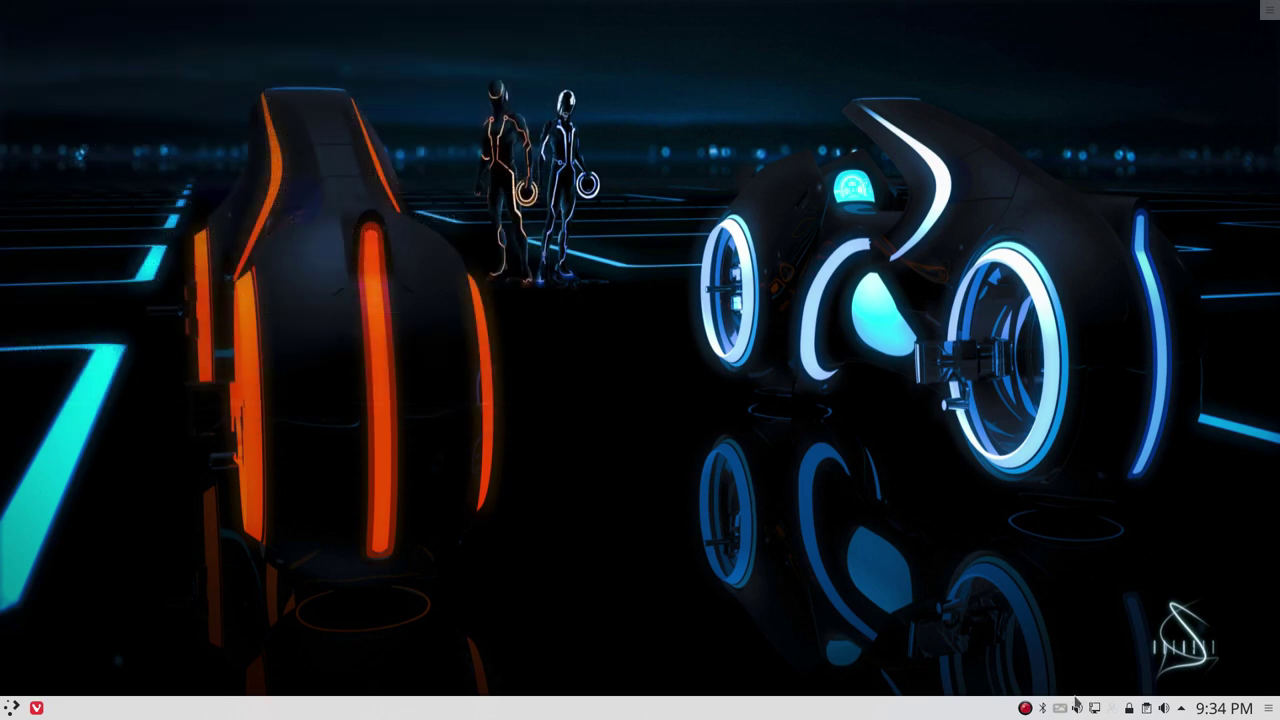
Step: Open the current Tron wallpaper's Desktoppr page in Konqueror from Variety, then close Konqueror
left_click(1062, 709)
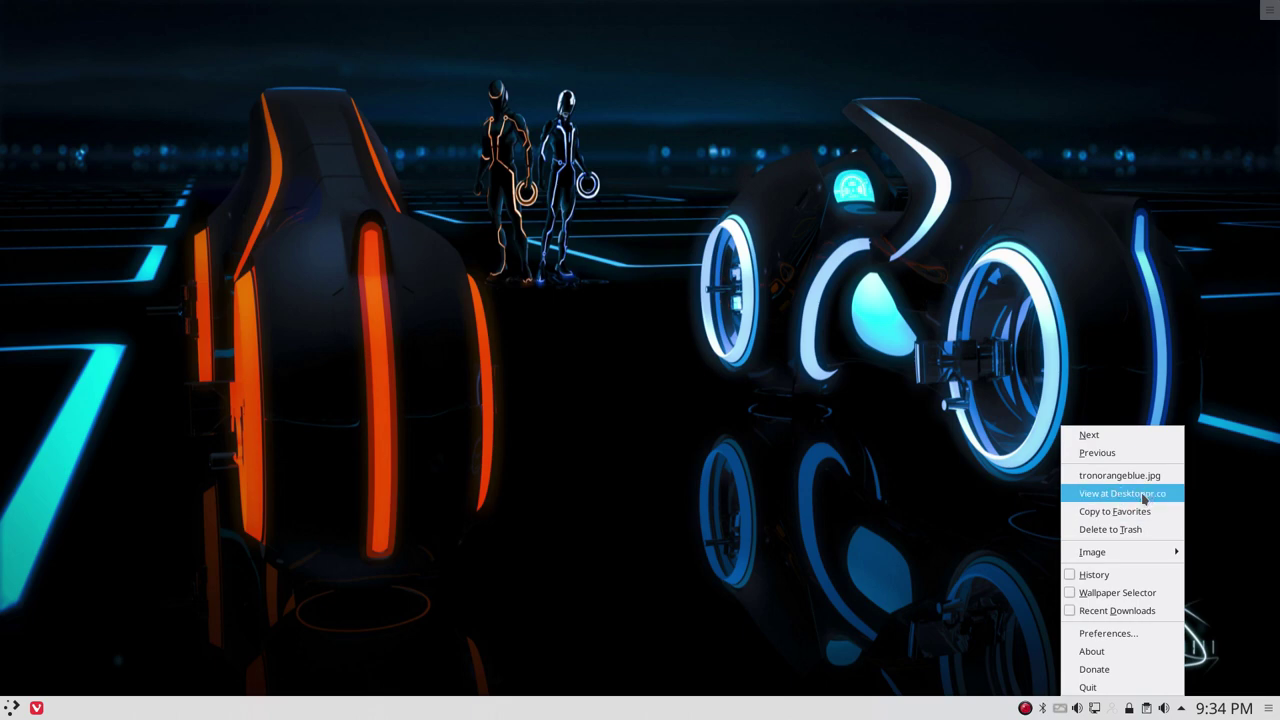
left_click(1145, 495)
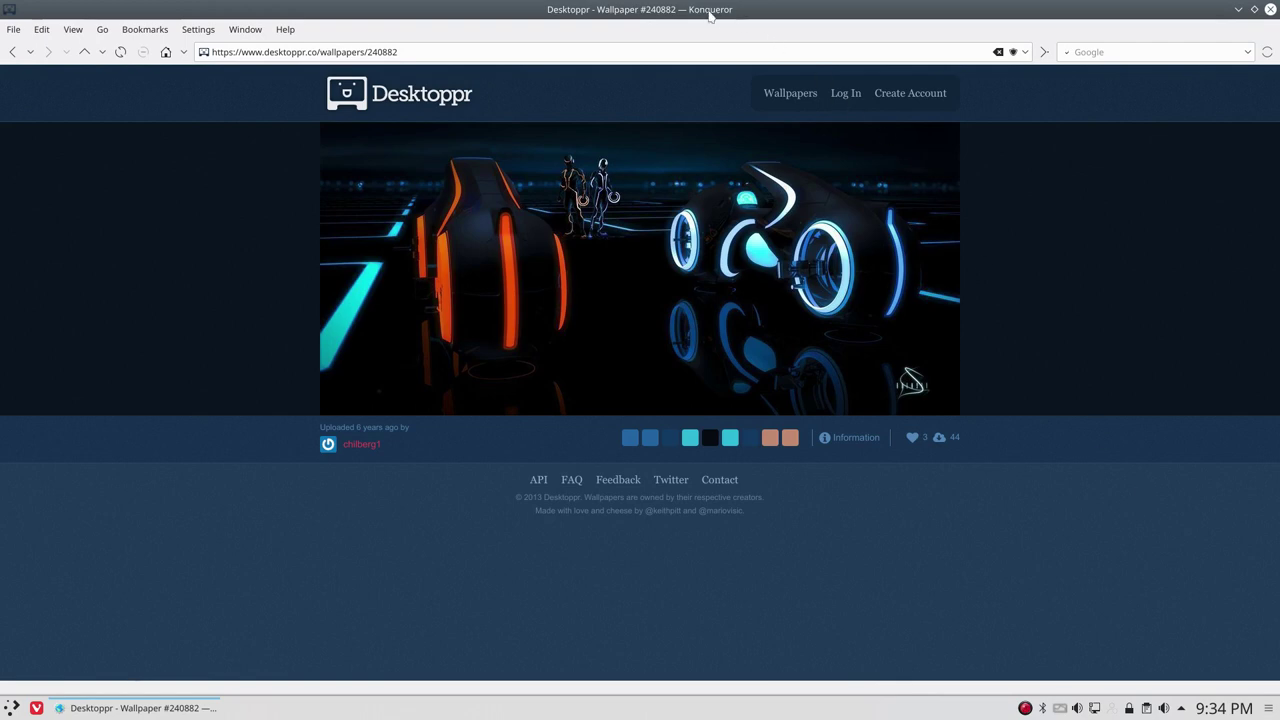
left_click(285, 29)
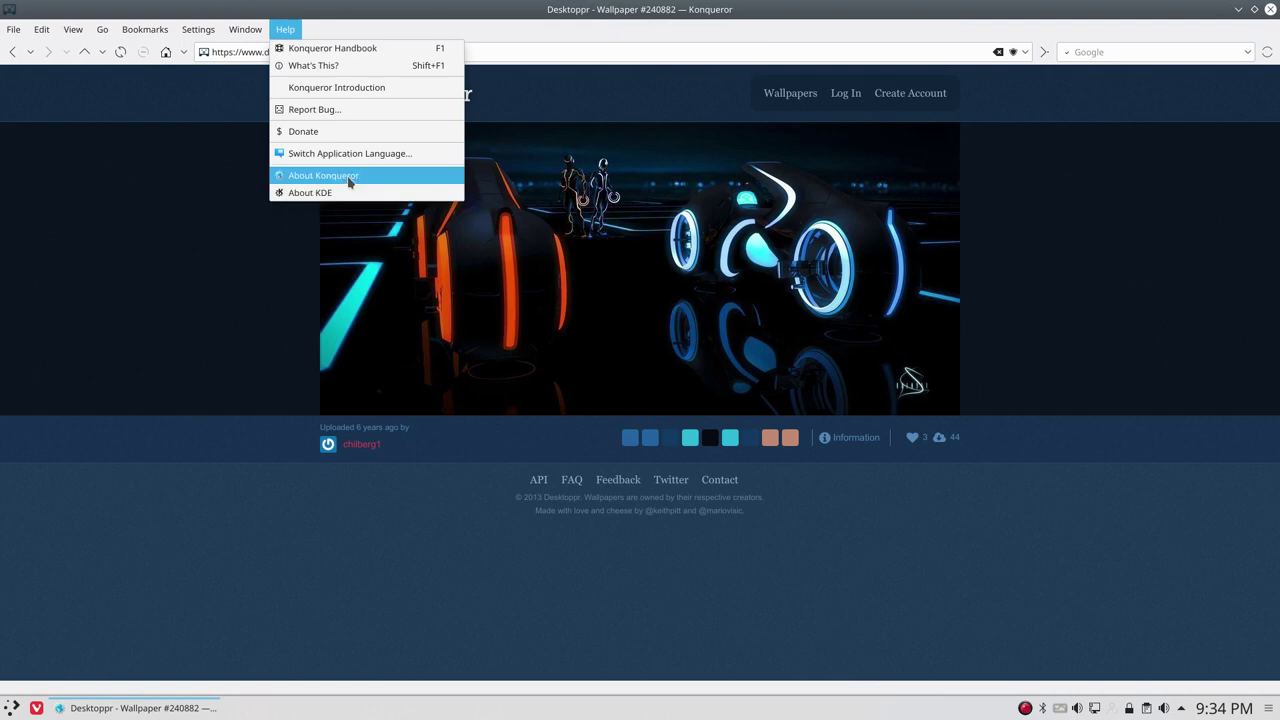
left_click(821, 47)
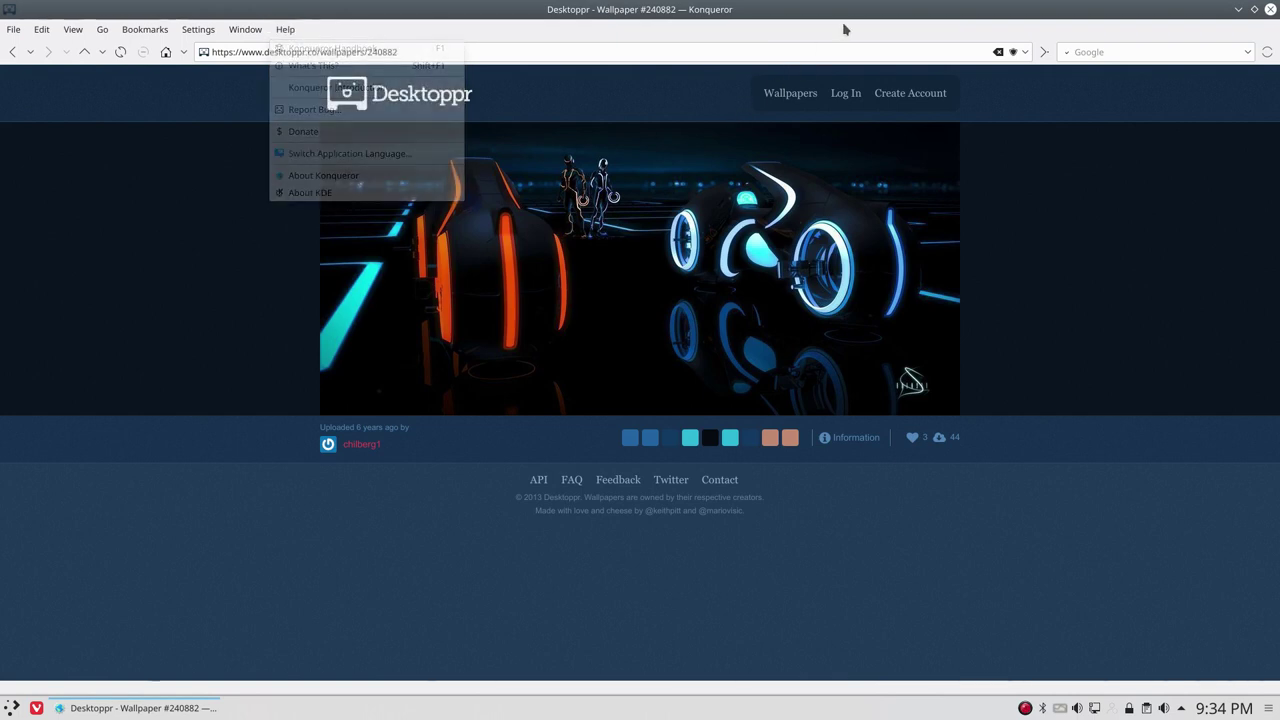
left_click(1272, 10)
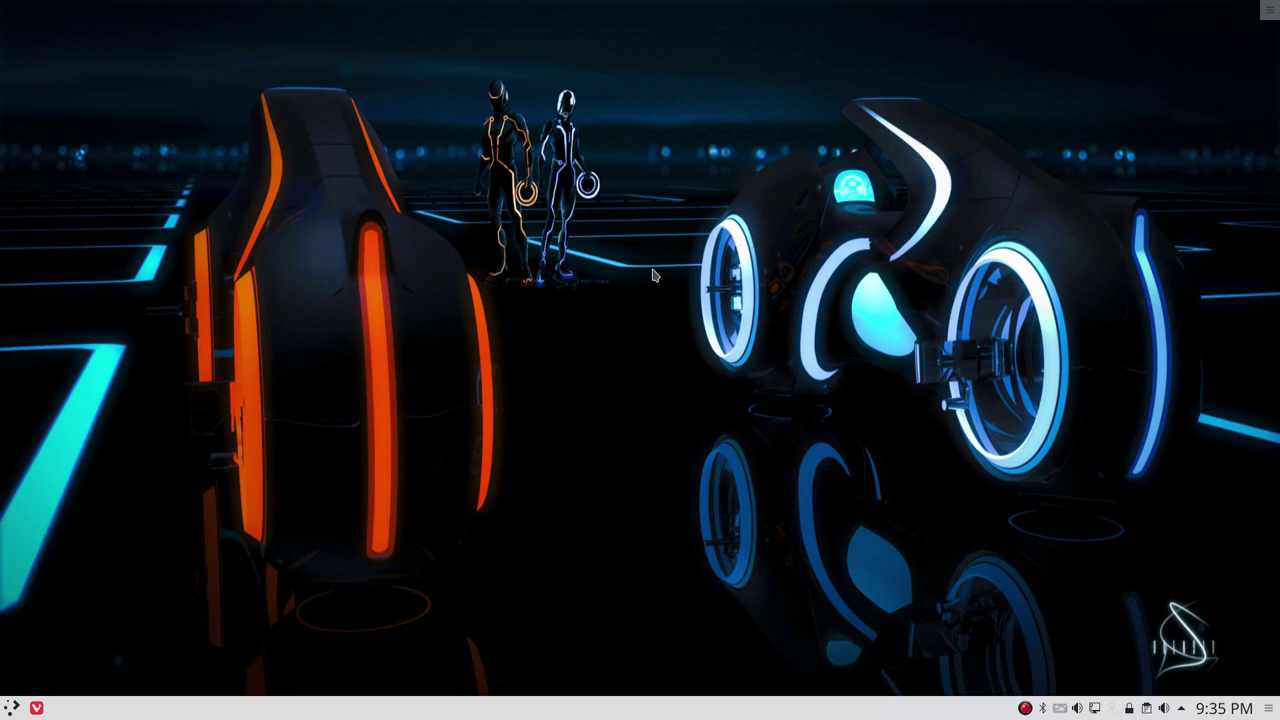
Step: Open and dismiss the Variety tray menu, then bring up the application launcher
left_click(1060, 710)
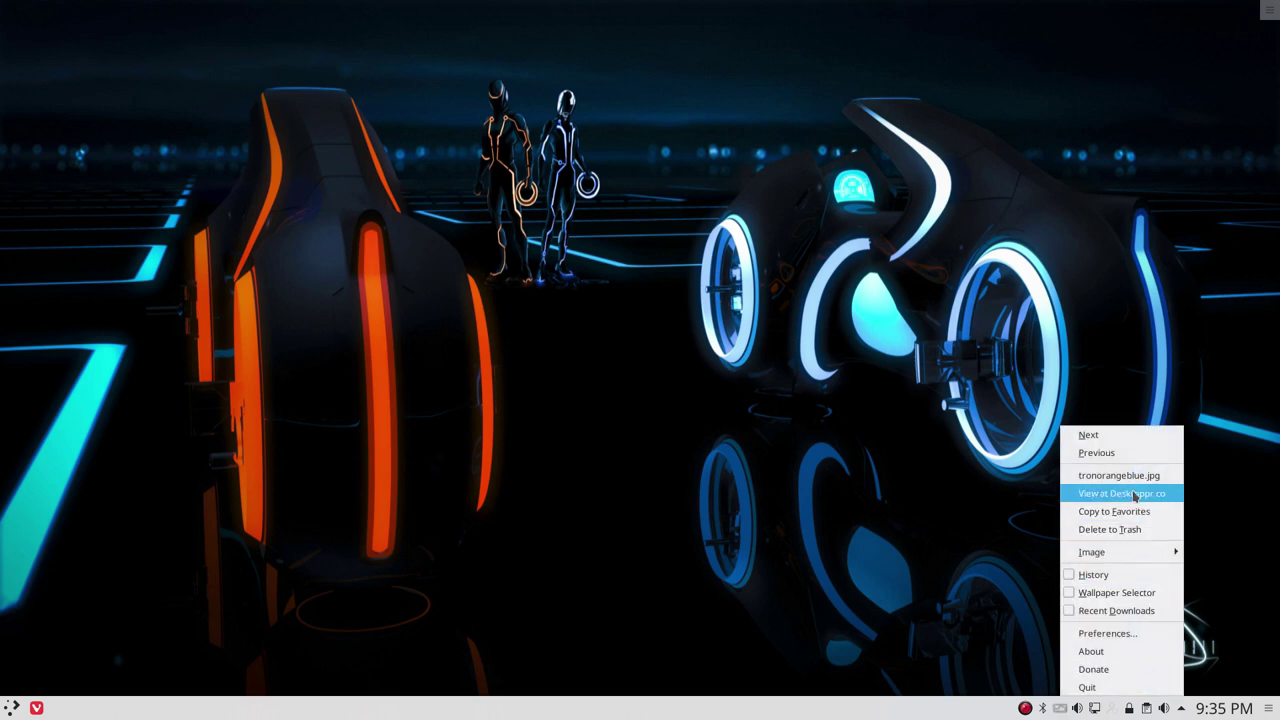
left_click(300, 560)
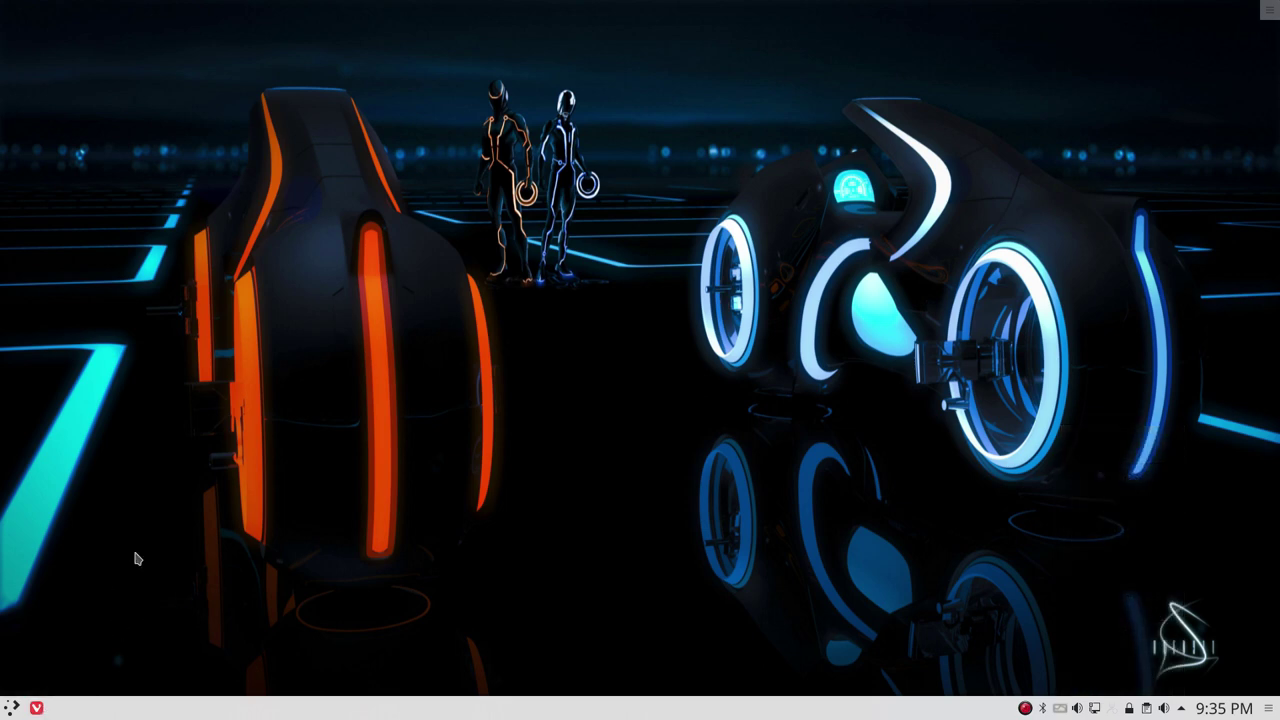
left_click(12, 706)
Step: Search the launcher for 'prefe', clear it, then reopen it and search 'appli'
type("prefe")
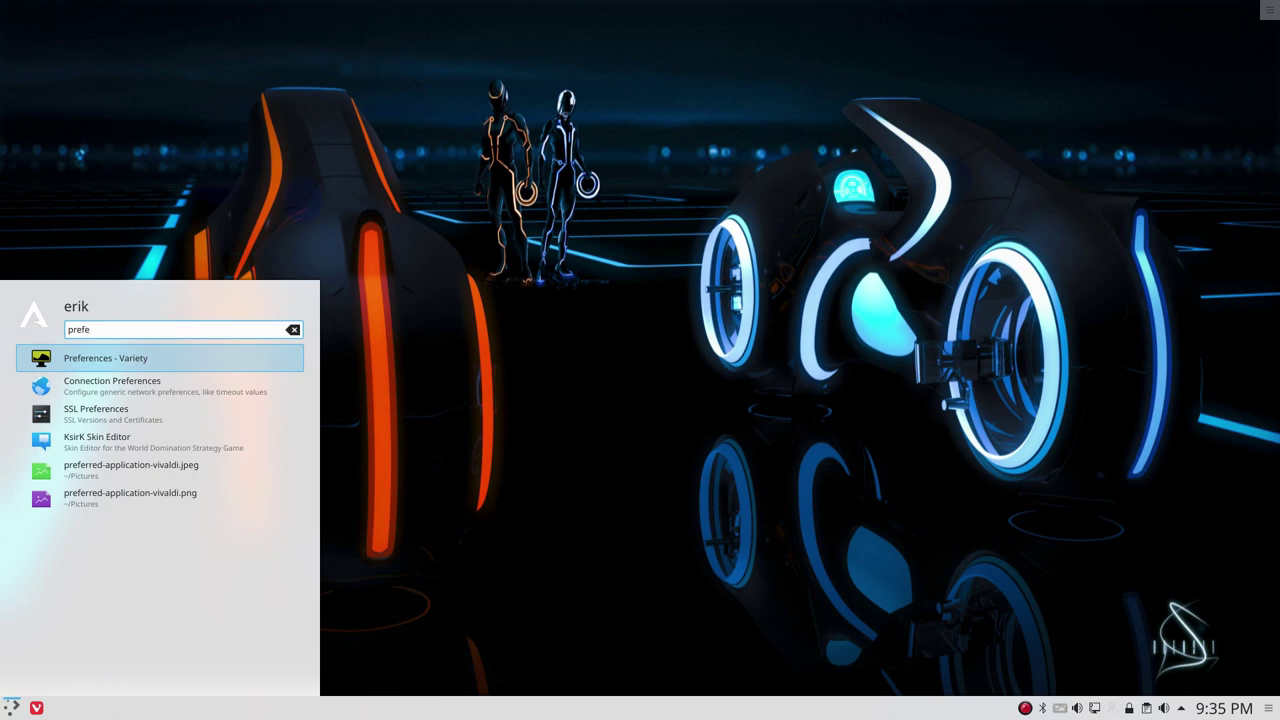
key("BackSpace")
key("BackSpace")
key("BackSpace")
key("BackSpace")
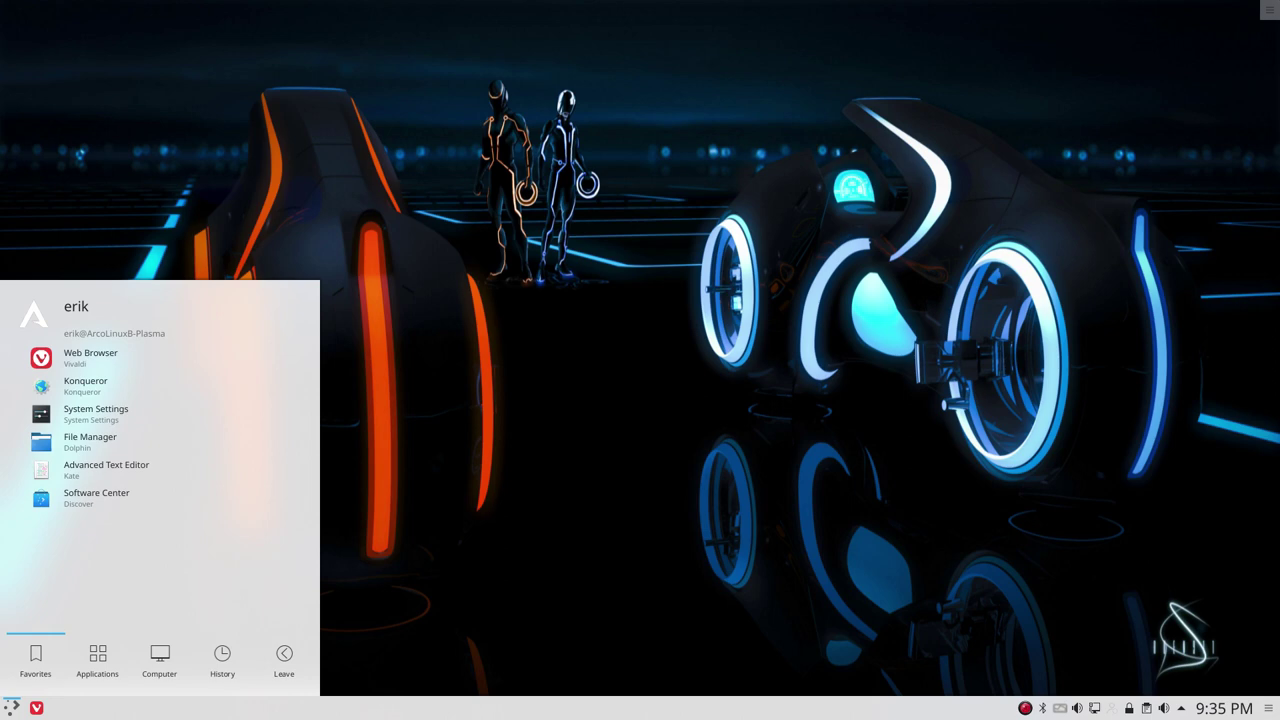
left_click(12, 707)
left_click(12, 707)
type("appli")
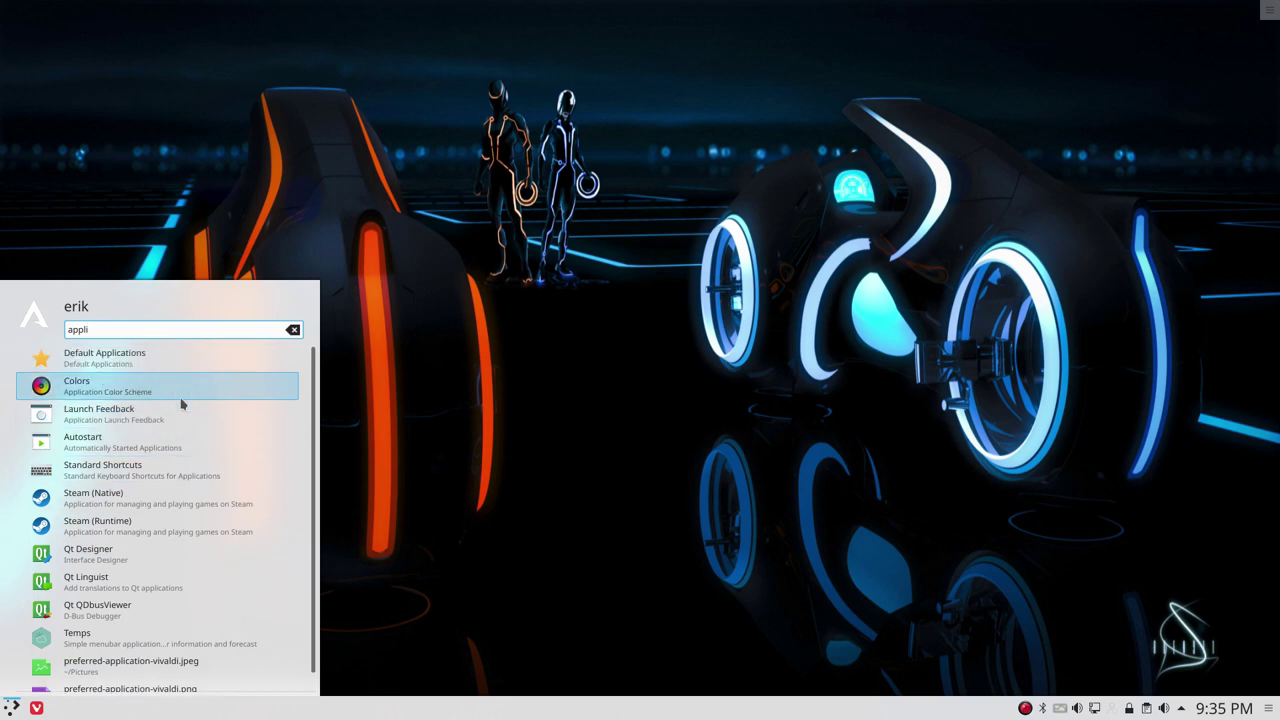
Step: Open Default Applications and review the Email Client and File Manager settings
left_click(104, 360)
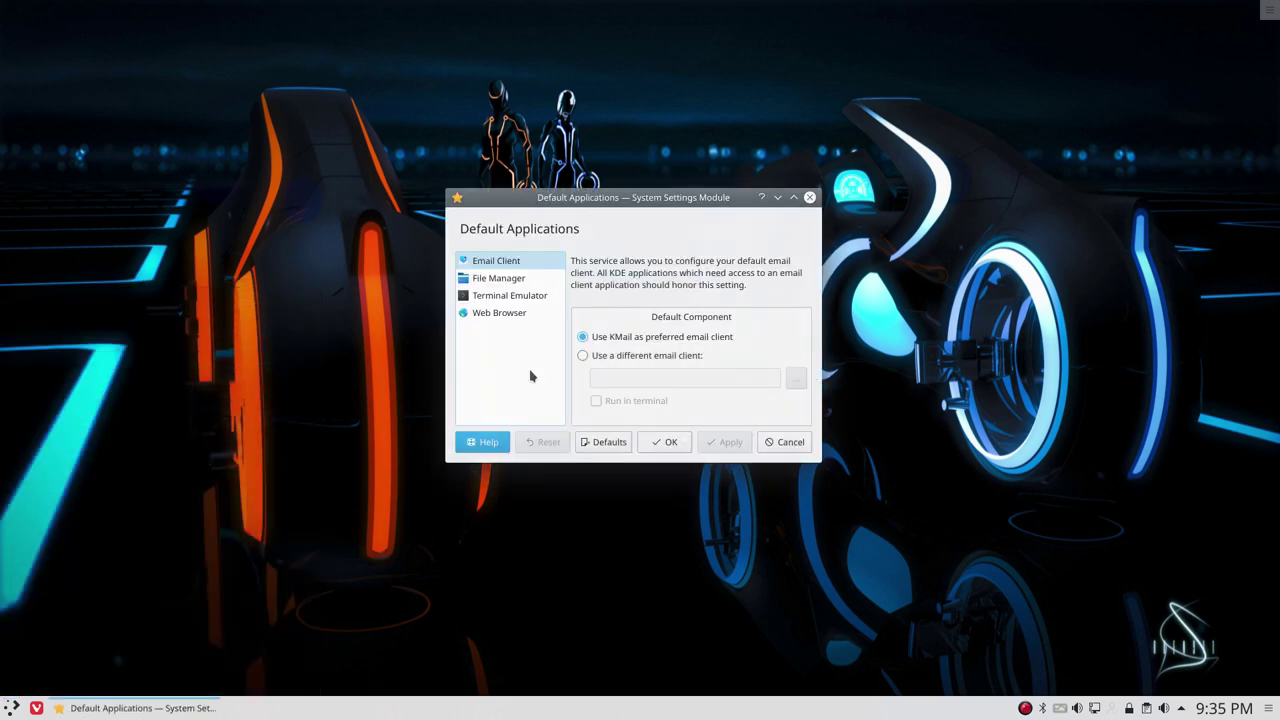
left_click_drag(628, 190, 673, 159)
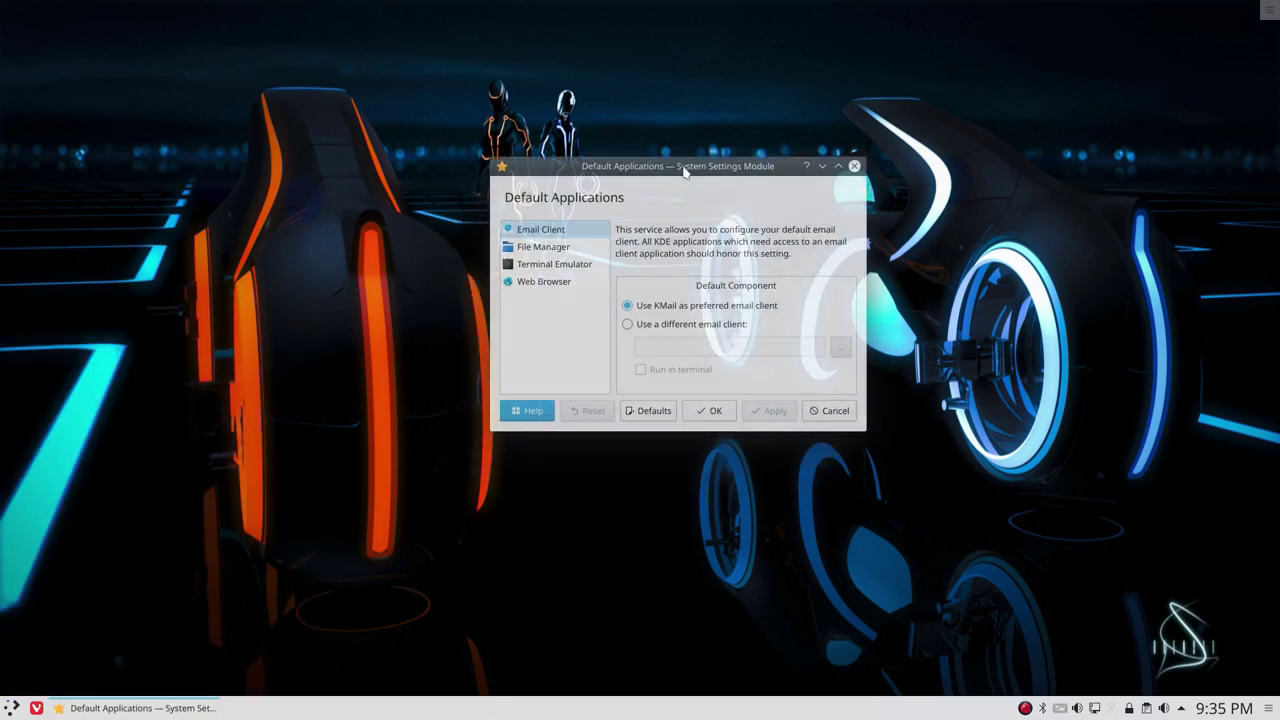
left_click(530, 230)
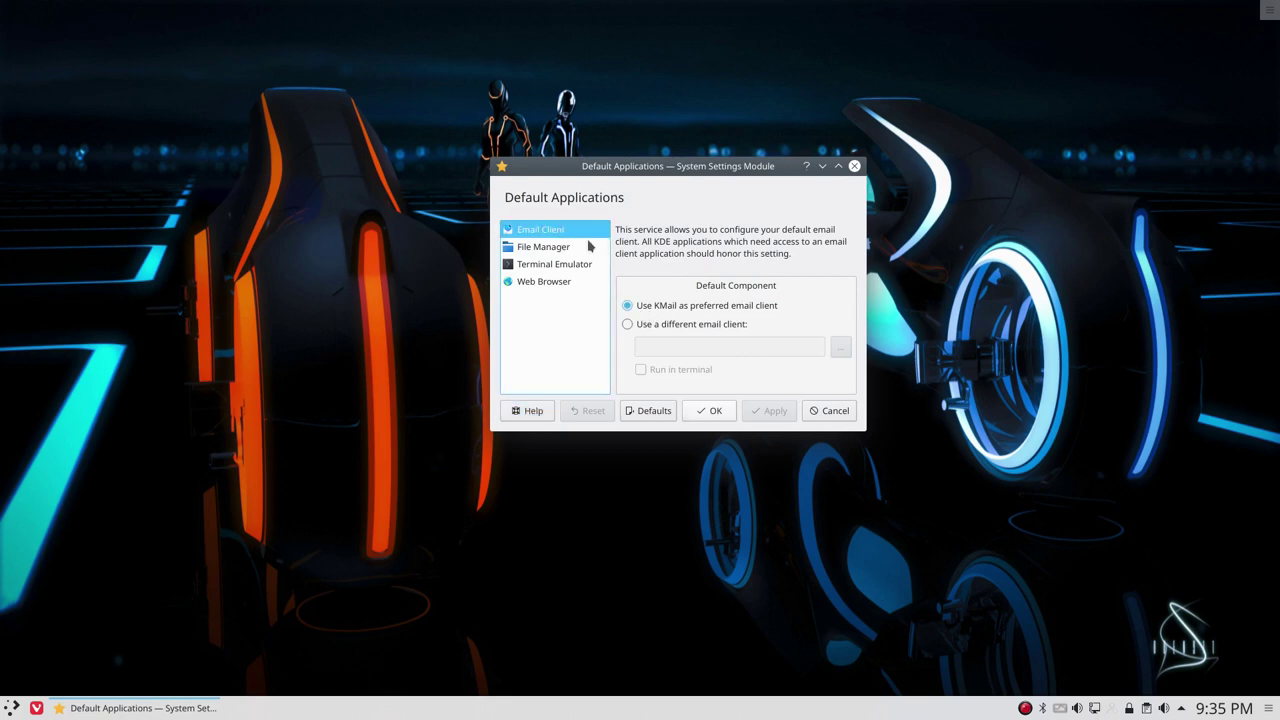
left_click(555, 247)
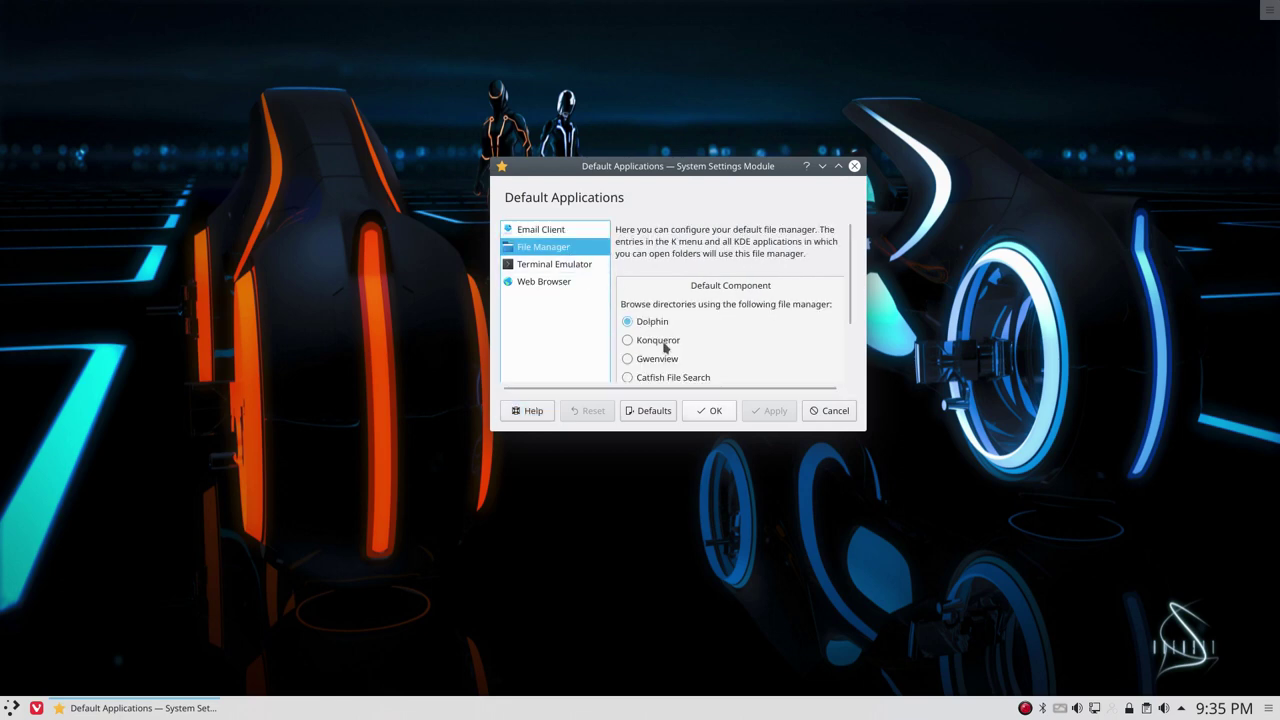
scroll(664, 352, "down", 3)
scroll(664, 353, "up", 3)
scroll(664, 352, "down", 2)
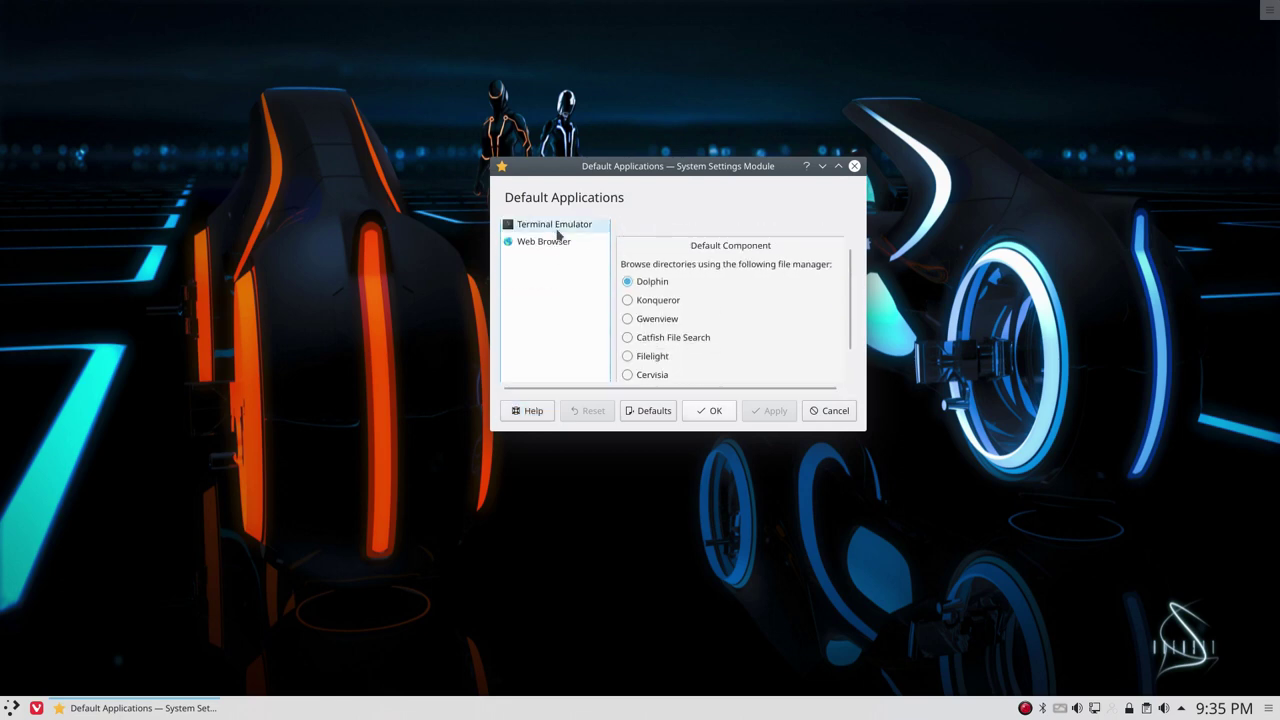
Step: Try another terminal emulator, discard the change to keep Konsole, then show Web Browser settings
left_click(560, 219)
left_click(658, 326)
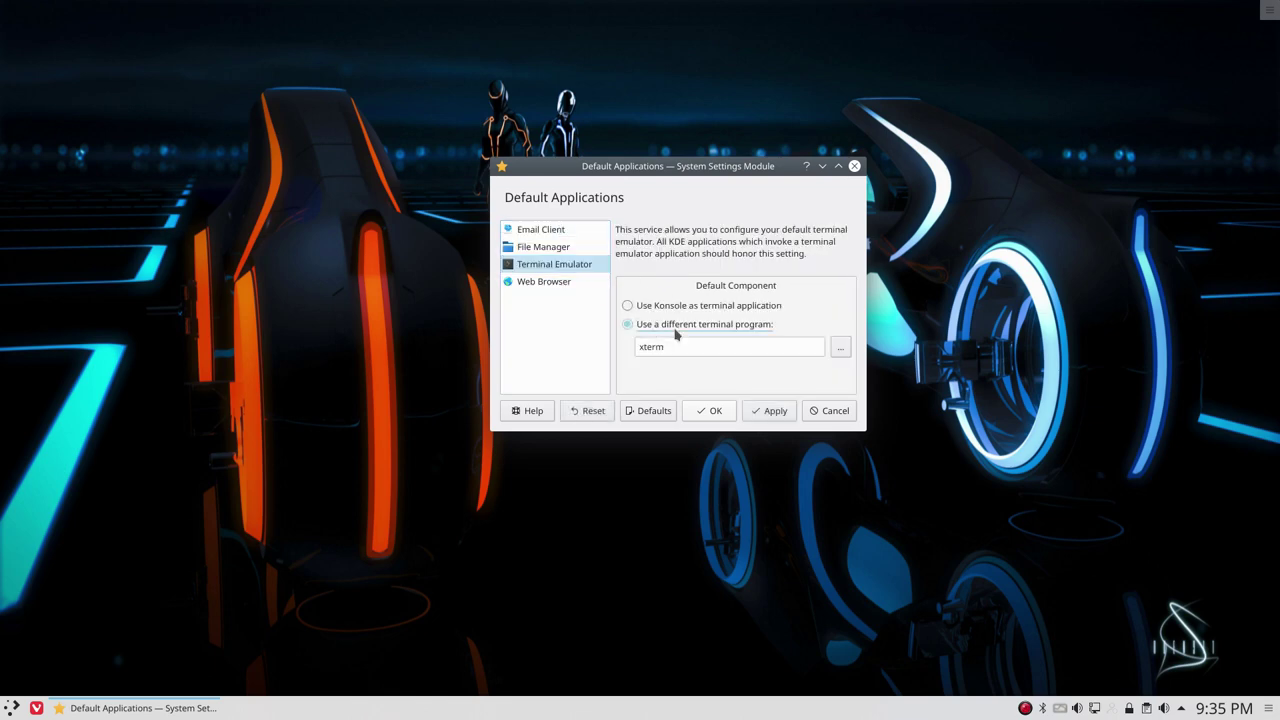
left_click(558, 282)
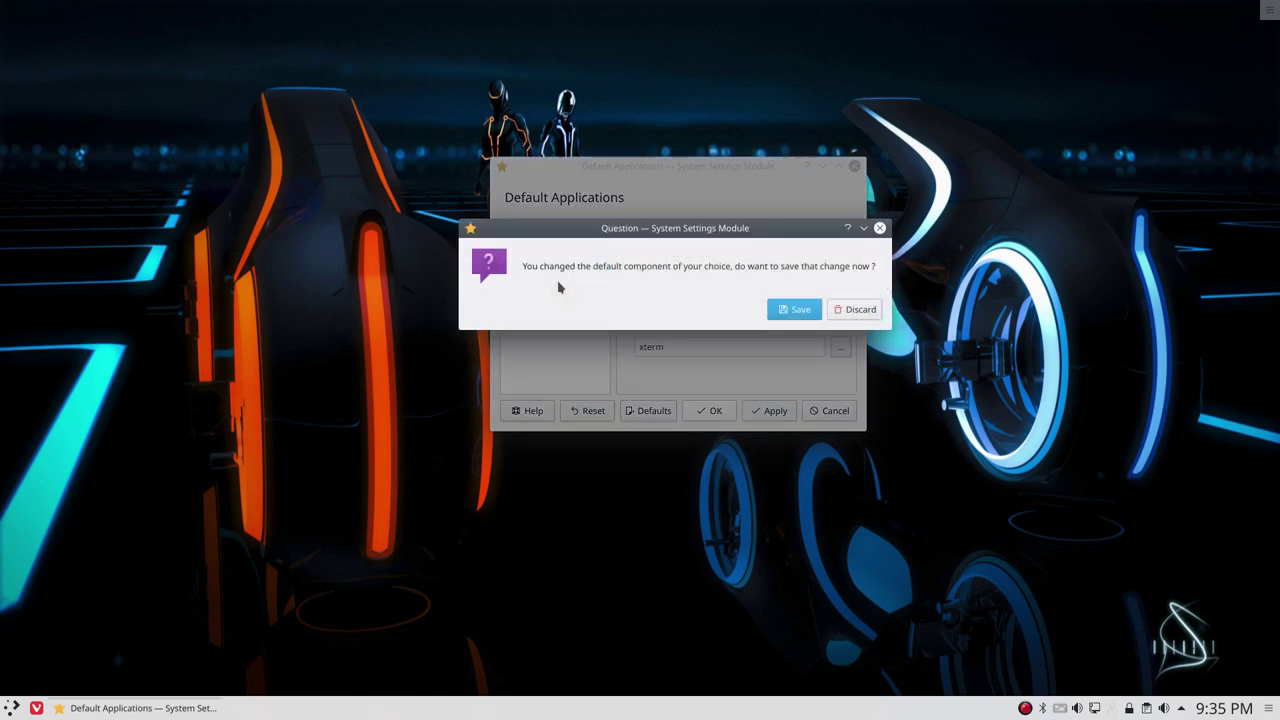
left_click(798, 310)
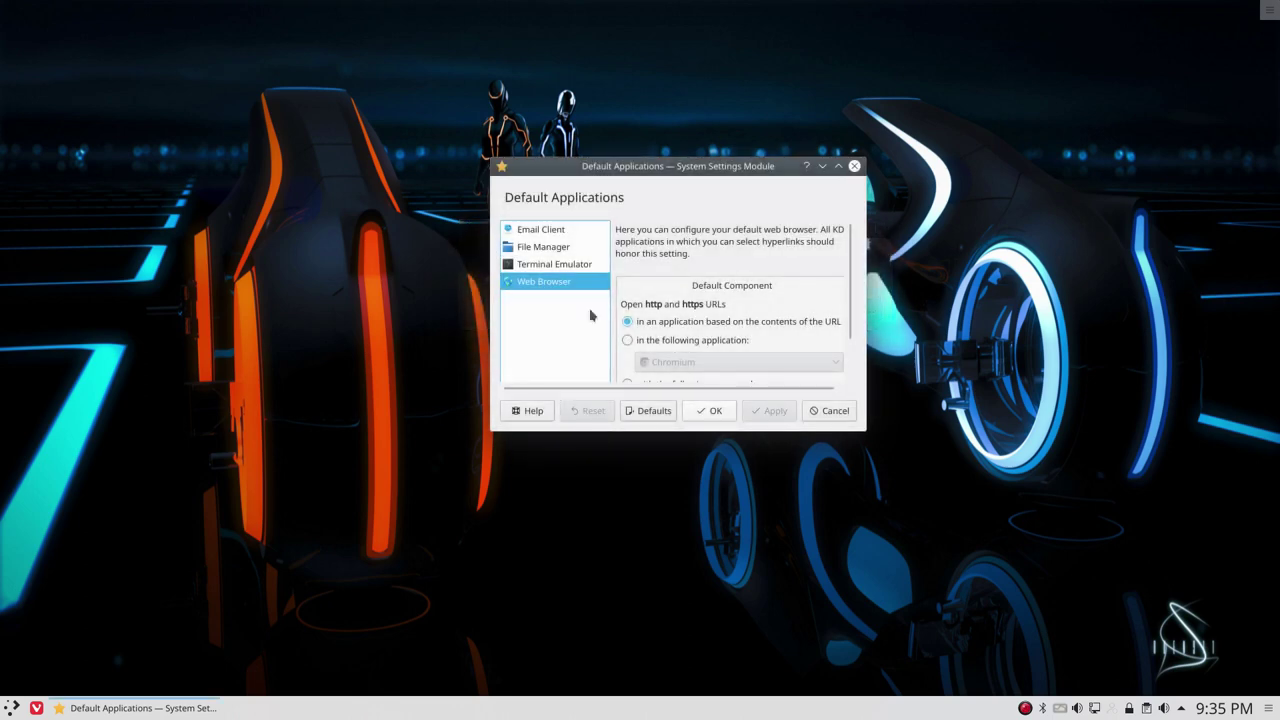
left_click(556, 264)
left_click(600, 282)
Step: Set web links to open in Vivaldi and apply the new default browser
left_click_drag(731, 168, 682, 141)
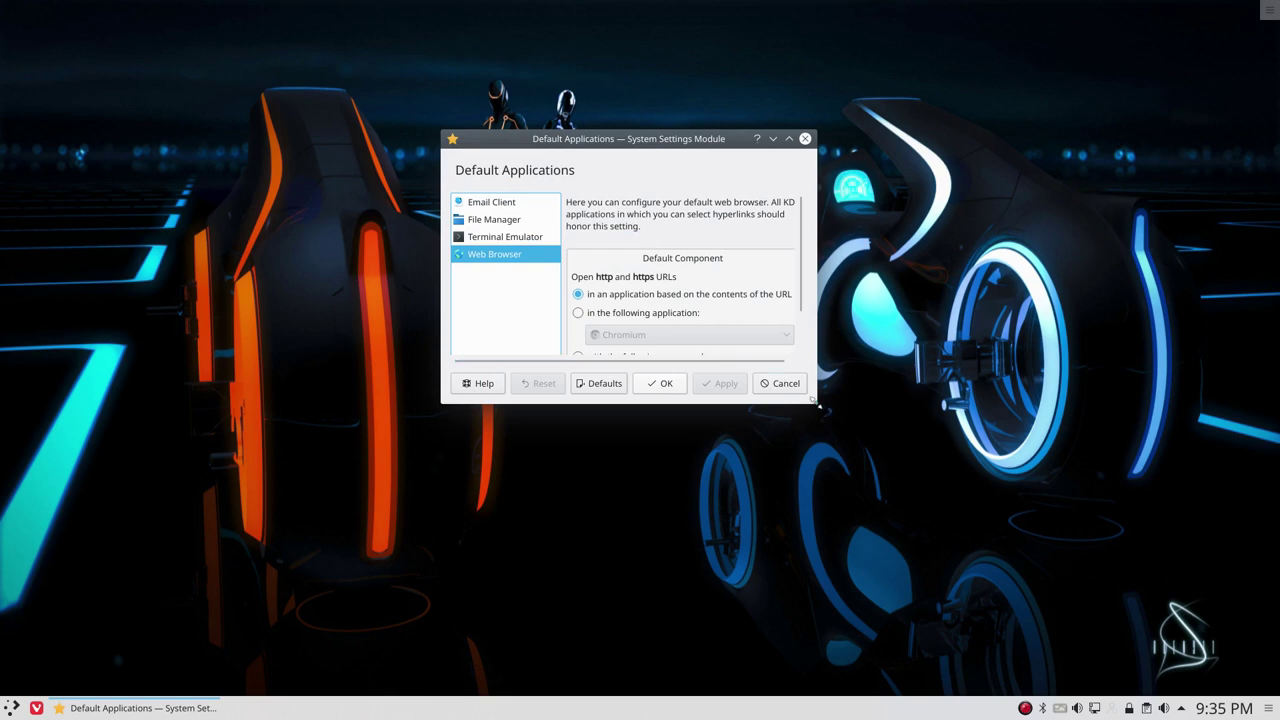
left_click_drag(812, 403, 948, 520)
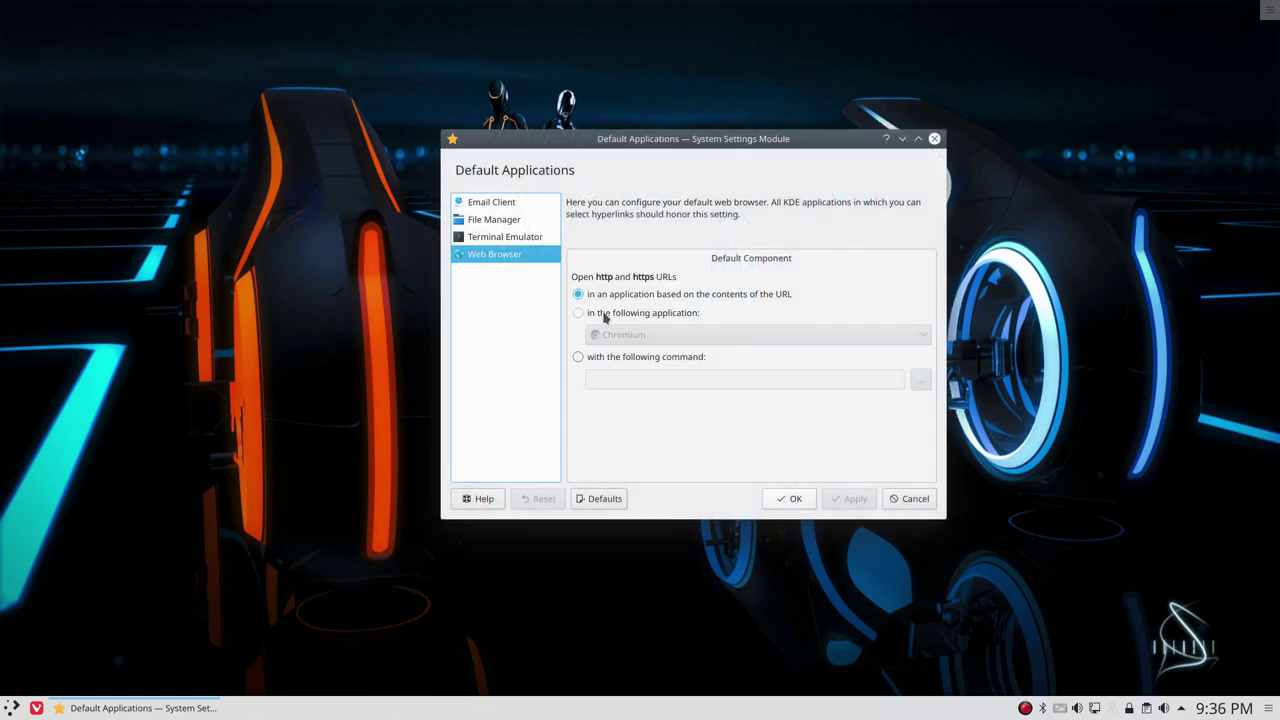
left_click(604, 314)
left_click(631, 336)
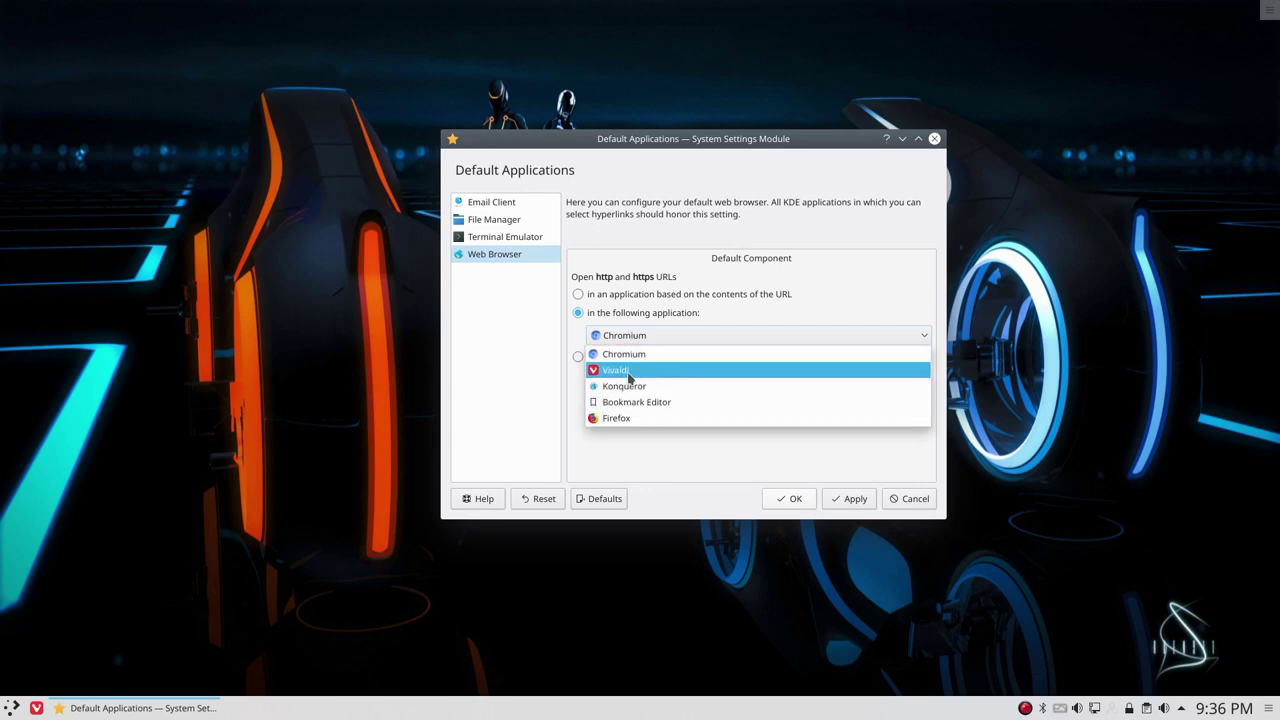
left_click(629, 372)
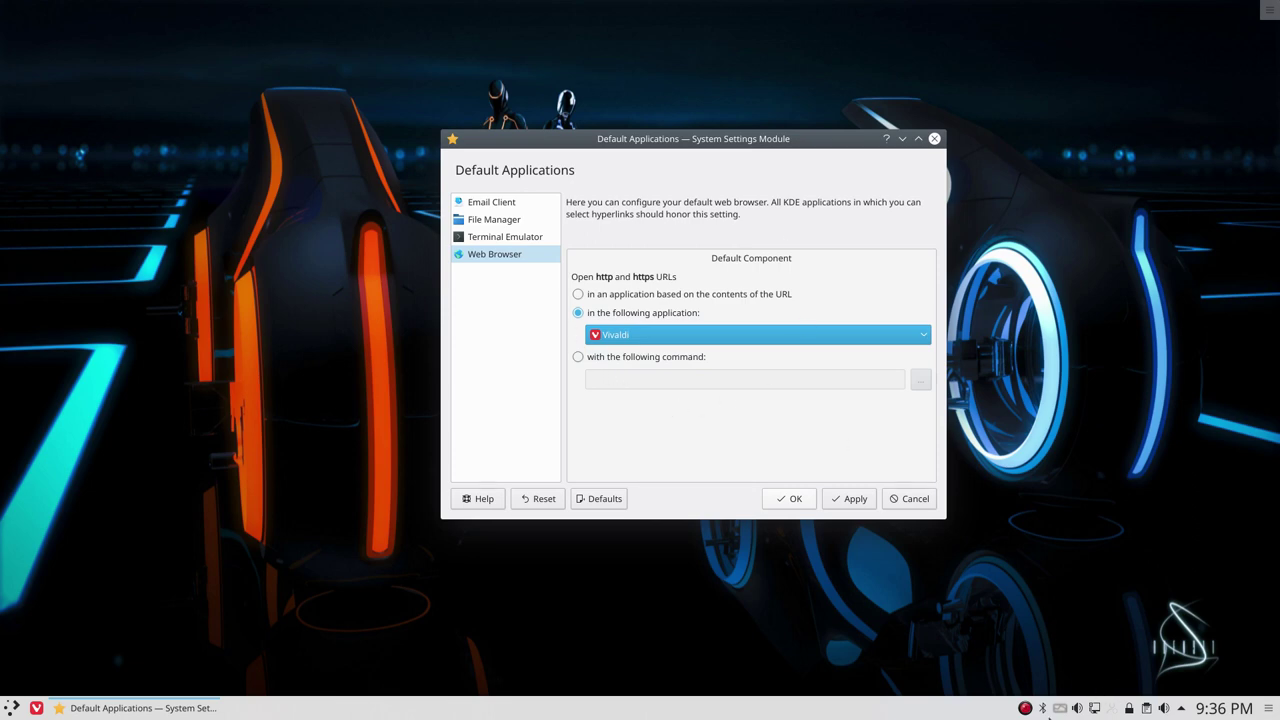
left_click(857, 498)
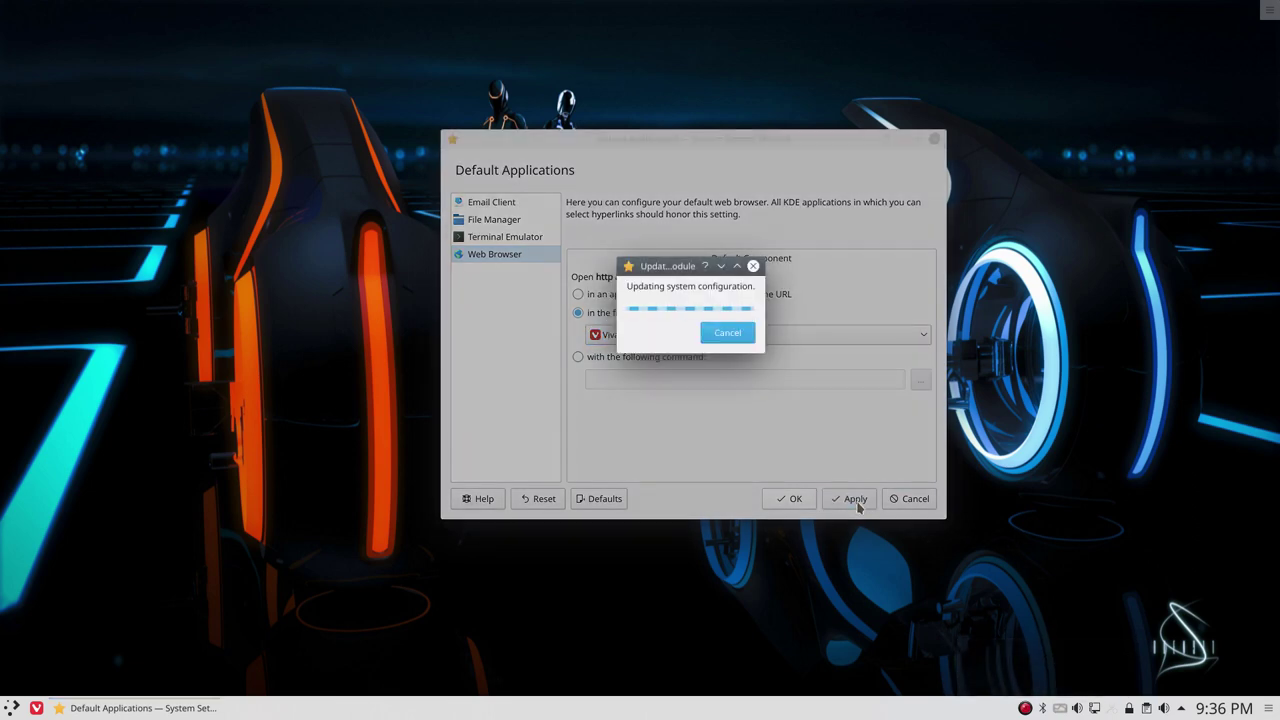
left_click(789, 498)
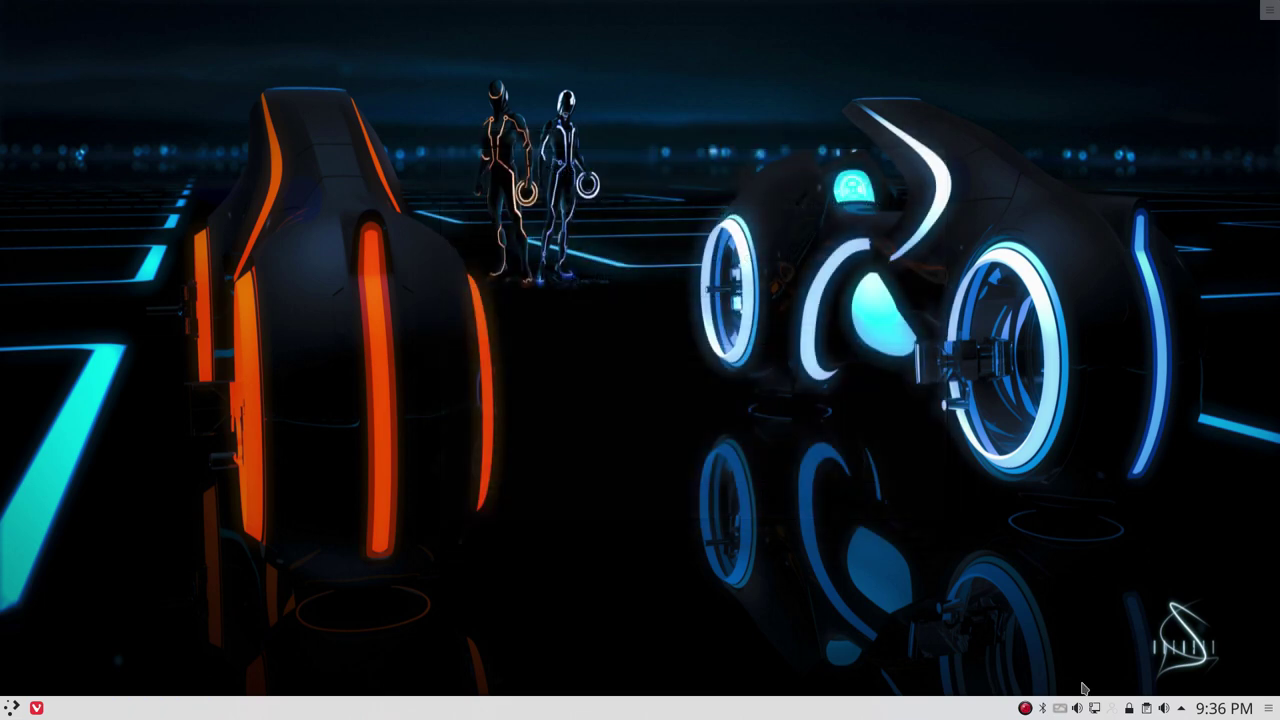
left_click(1058, 711)
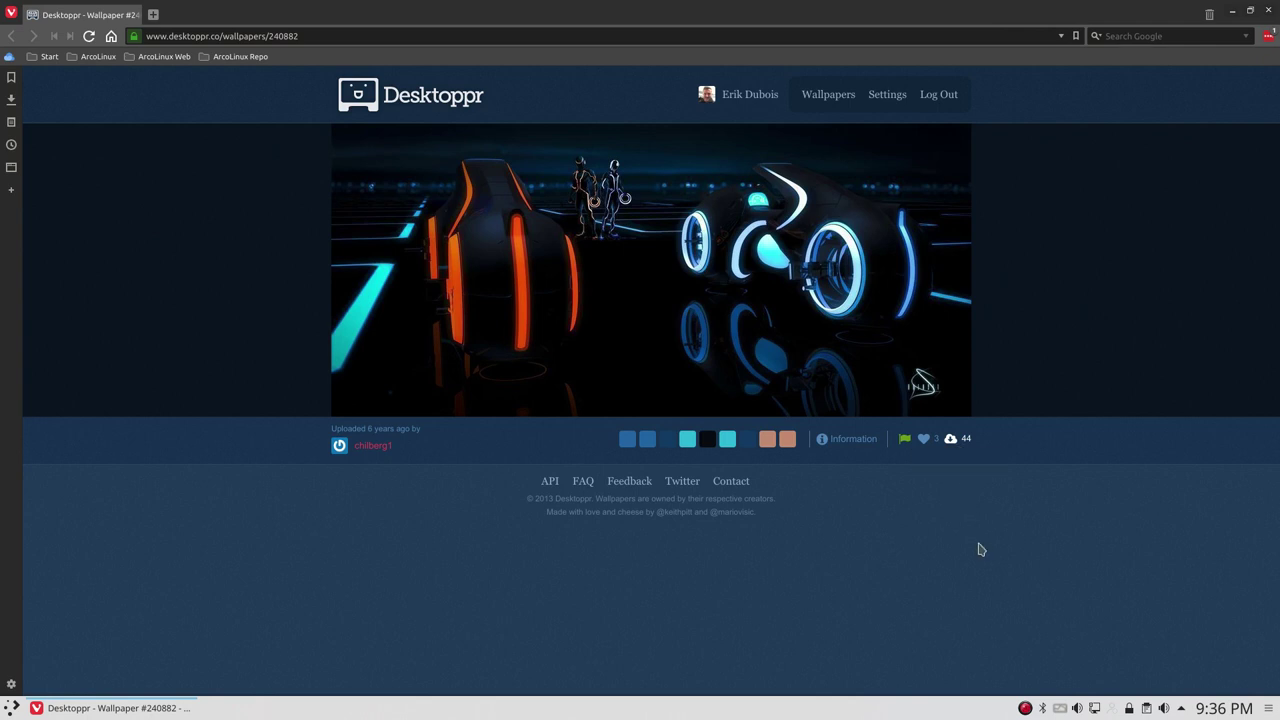
left_click(1270, 14)
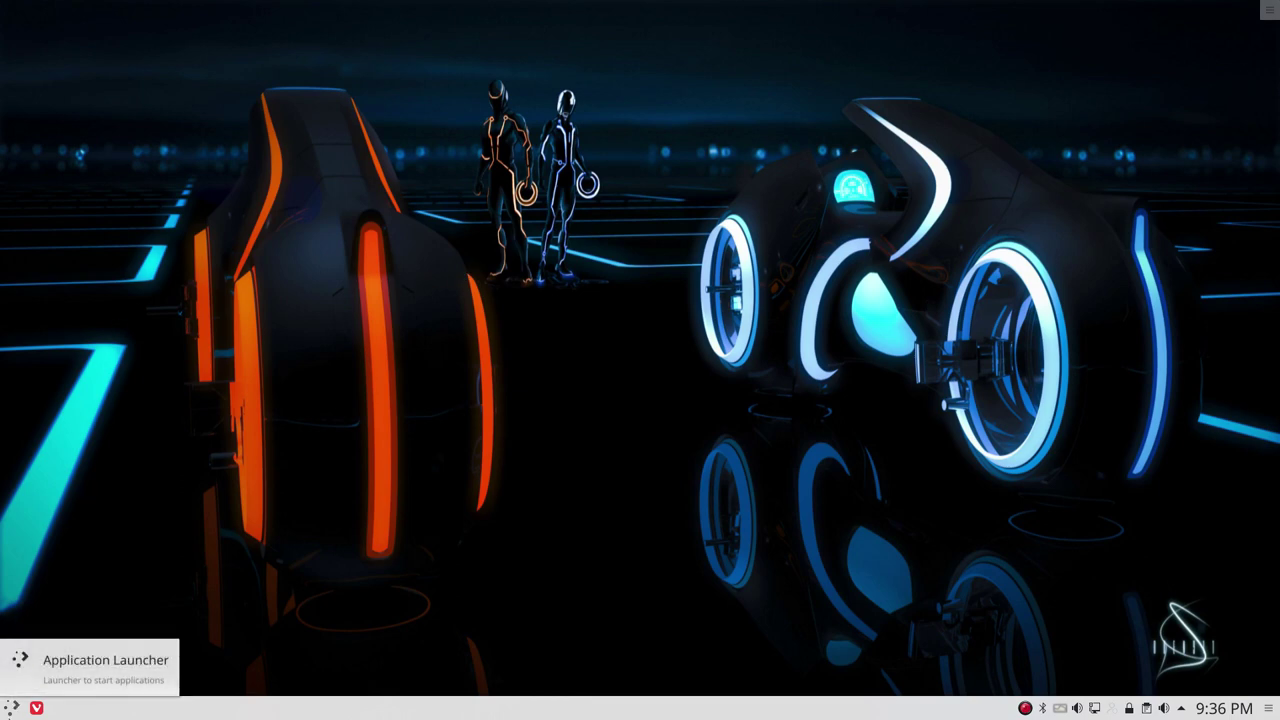
Step: Search the launcher for 'defa' and 'appli', then launch System Settings from Favorites
left_click(11, 707)
type("defa")
key("BackSpace")
key("BackSpace")
key("BackSpace")
type("app")
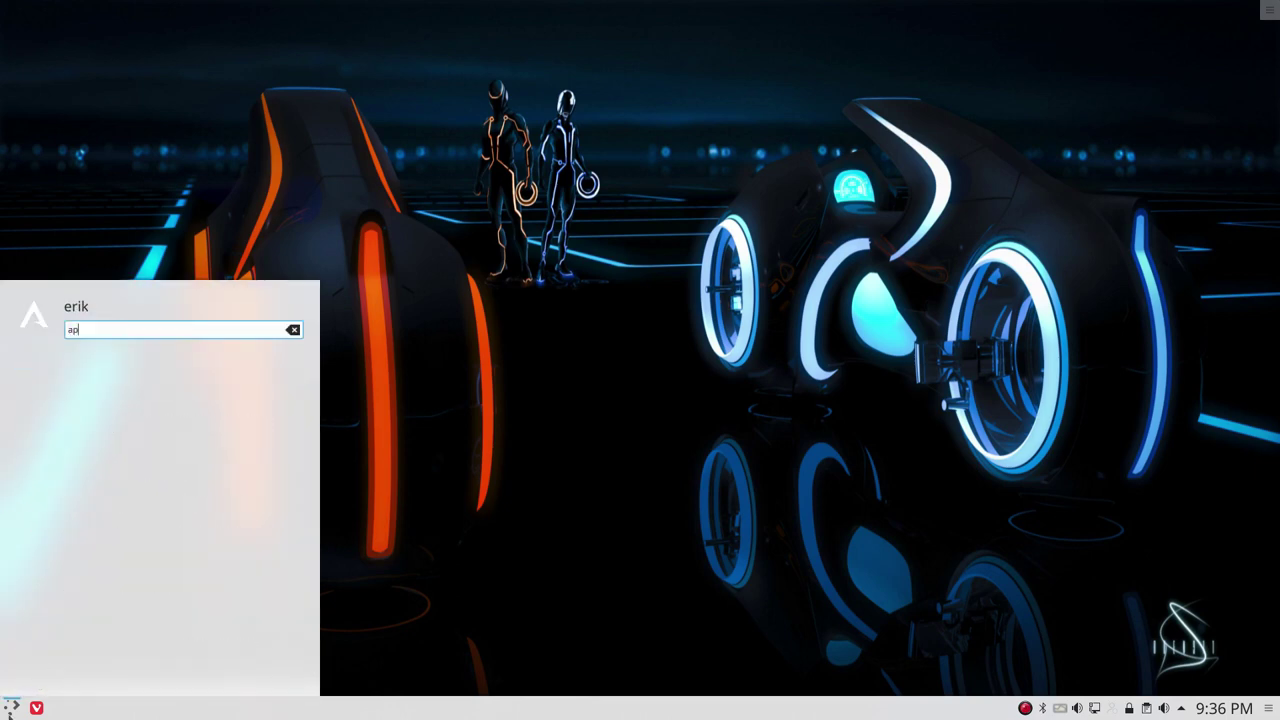
type("li")
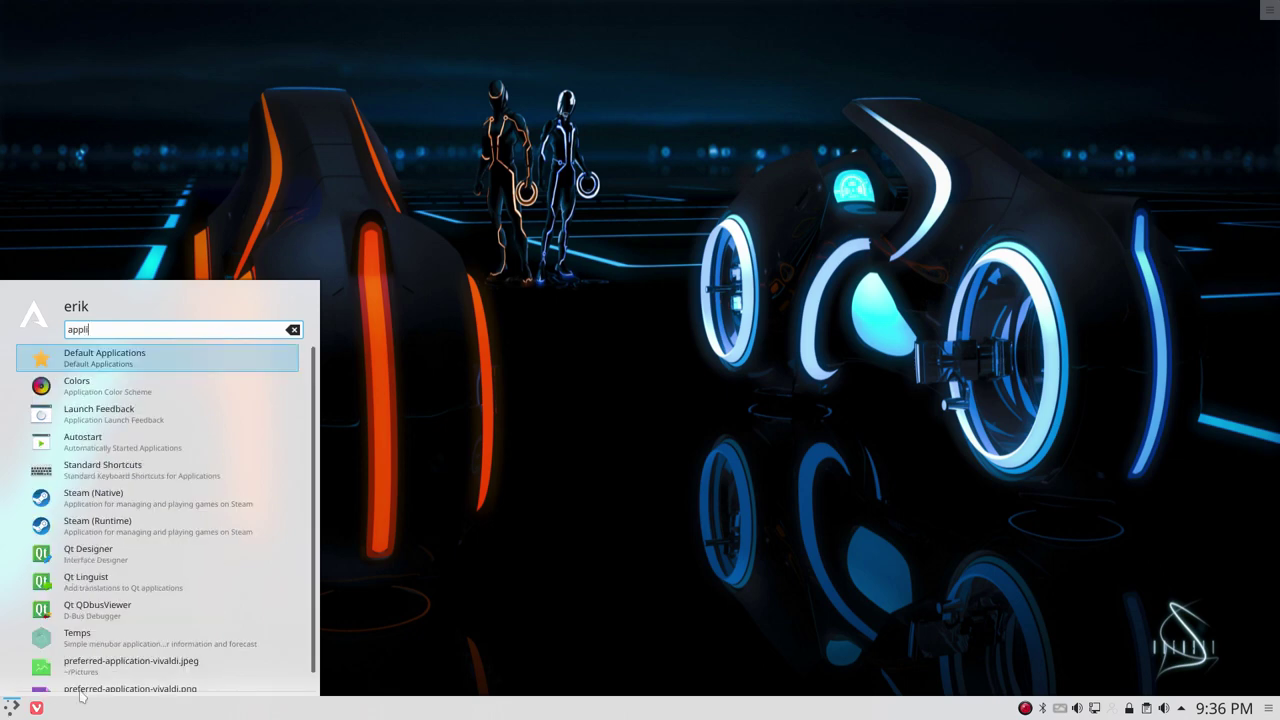
left_click(425, 378)
left_click(14, 704)
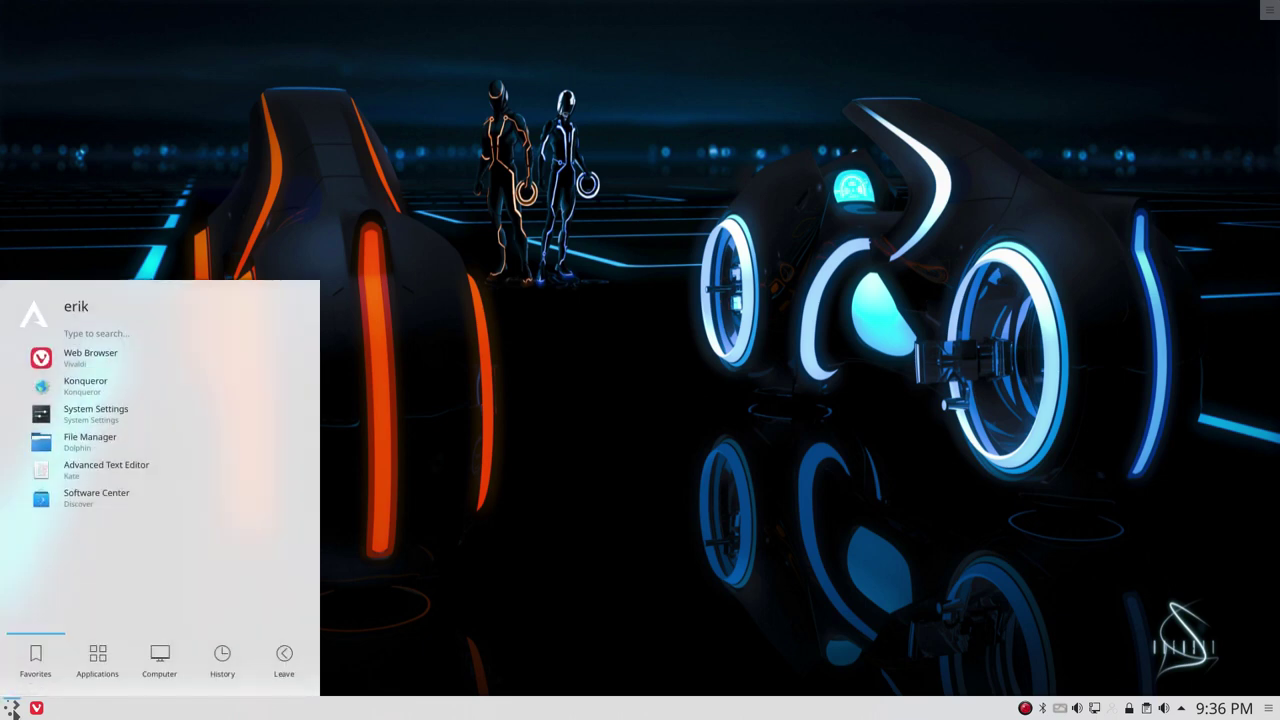
left_click(85, 414)
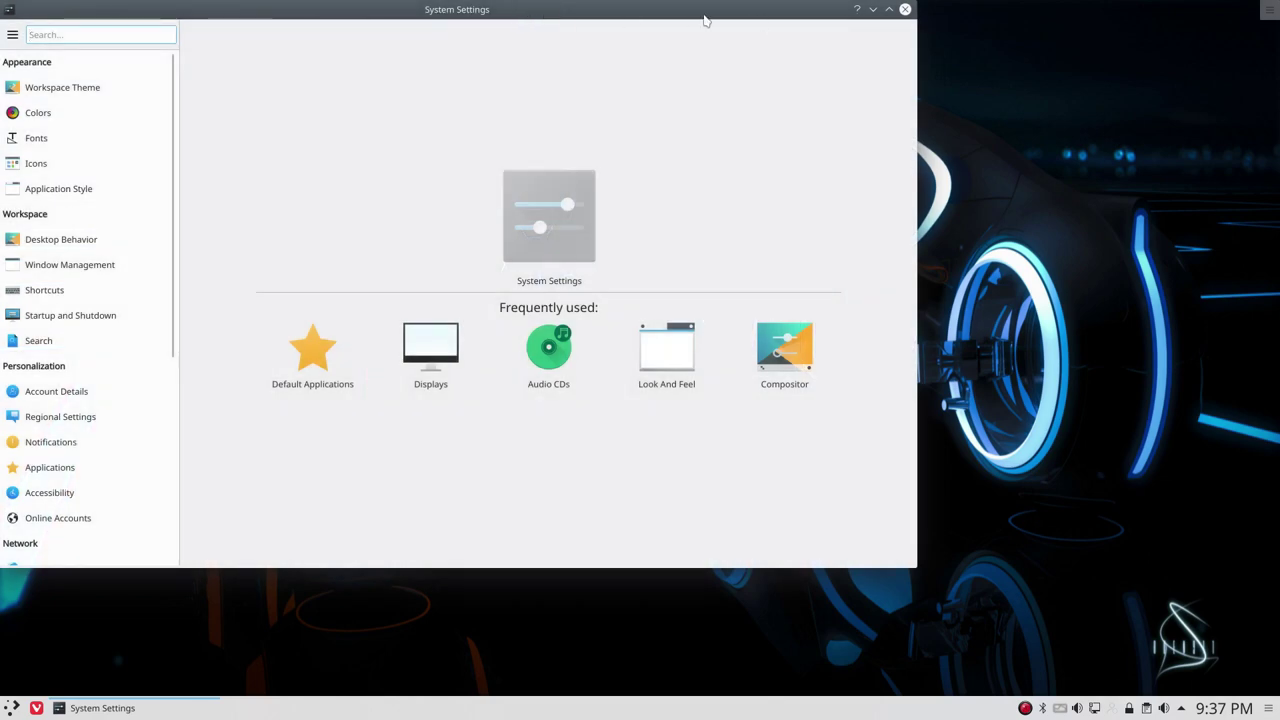
Step: Maximize System Settings and browse Workspace Theme, Colors, Fonts, Icons and Application Style
left_click(890, 10)
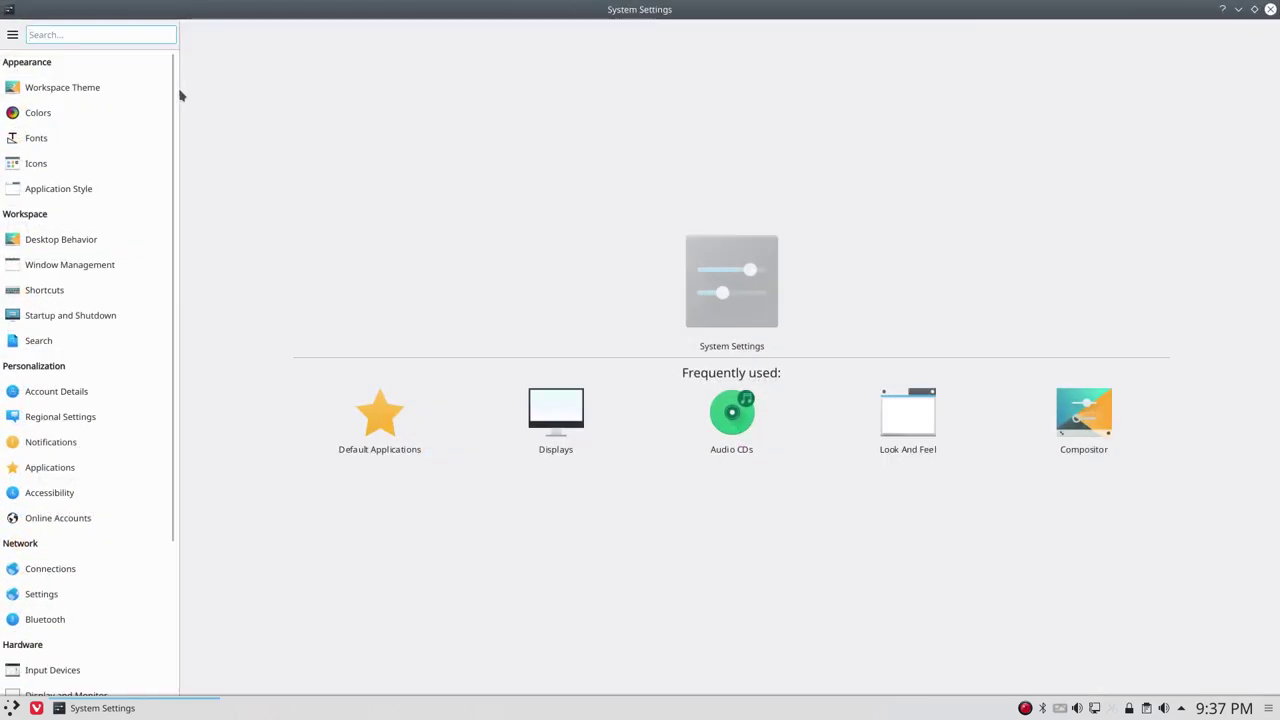
left_click(80, 88)
left_click(80, 115)
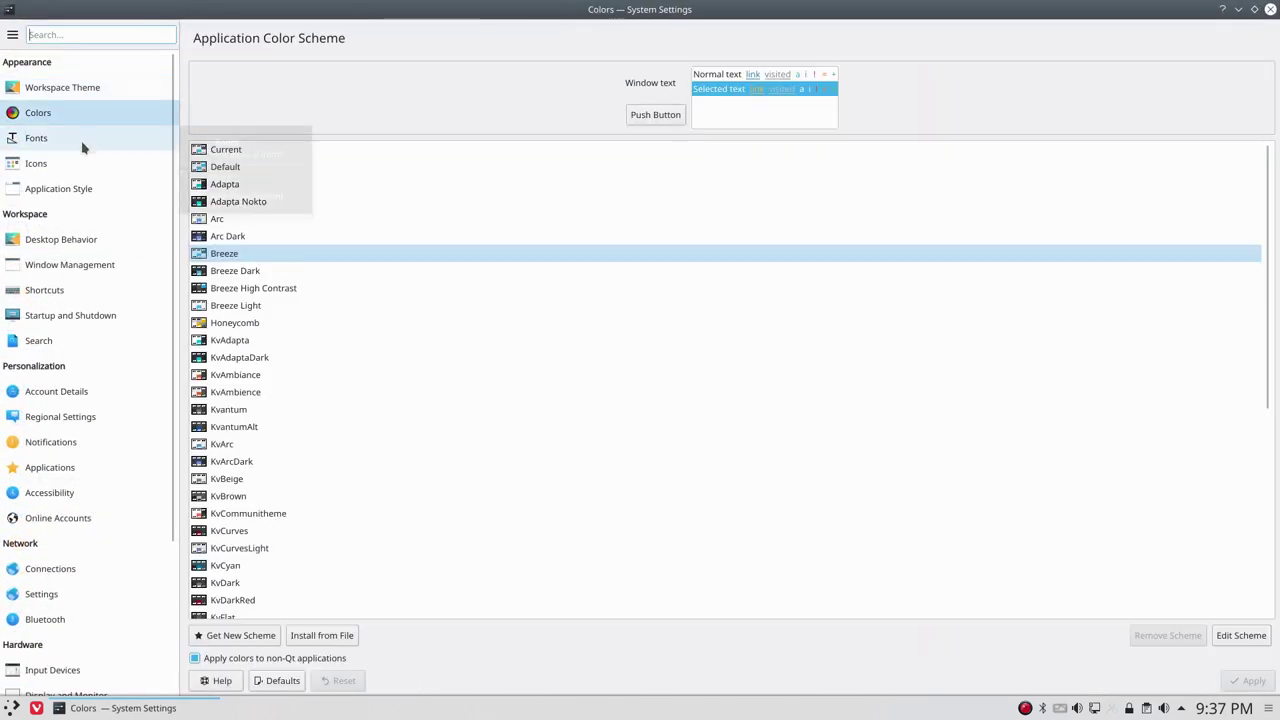
left_click(83, 140)
left_click(80, 163)
left_click(82, 192)
Step: Browse Desktop Behavior, Window Management, Shortcuts, Startup and Shutdown, Search and Account Details
left_click(82, 236)
left_click(87, 270)
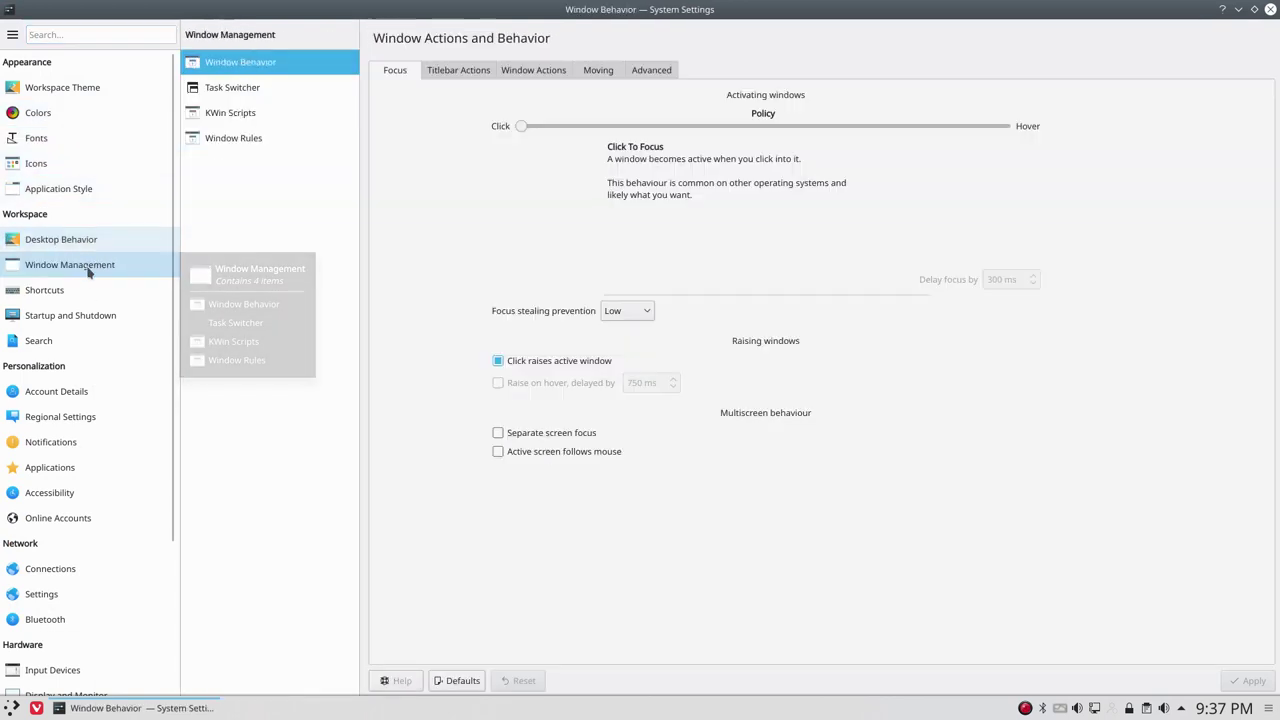
left_click(88, 290)
left_click(90, 318)
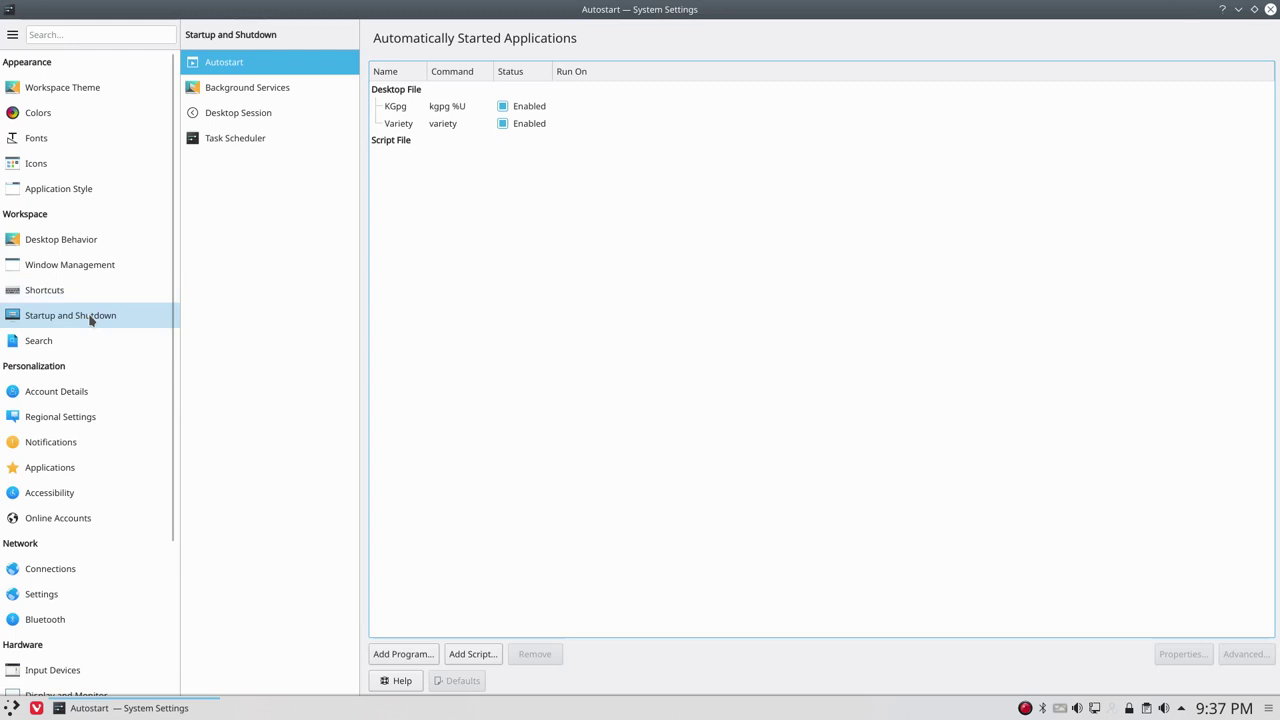
left_click(90, 342)
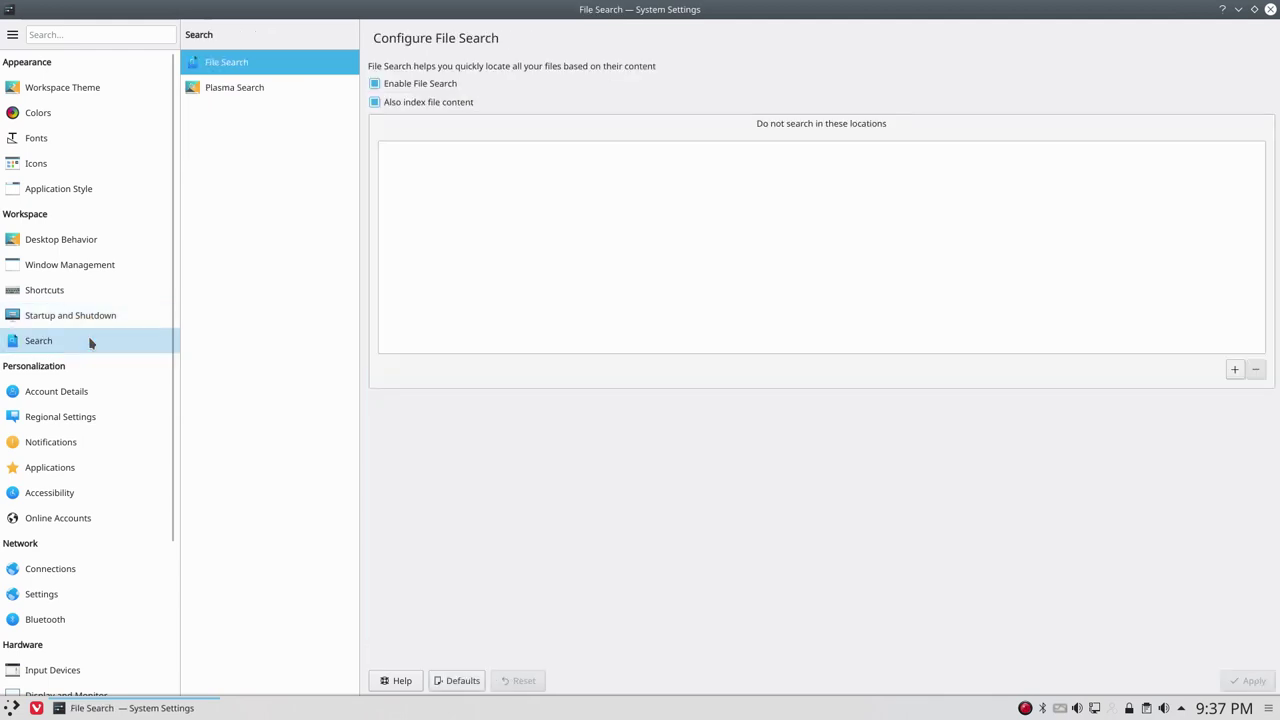
left_click(101, 395)
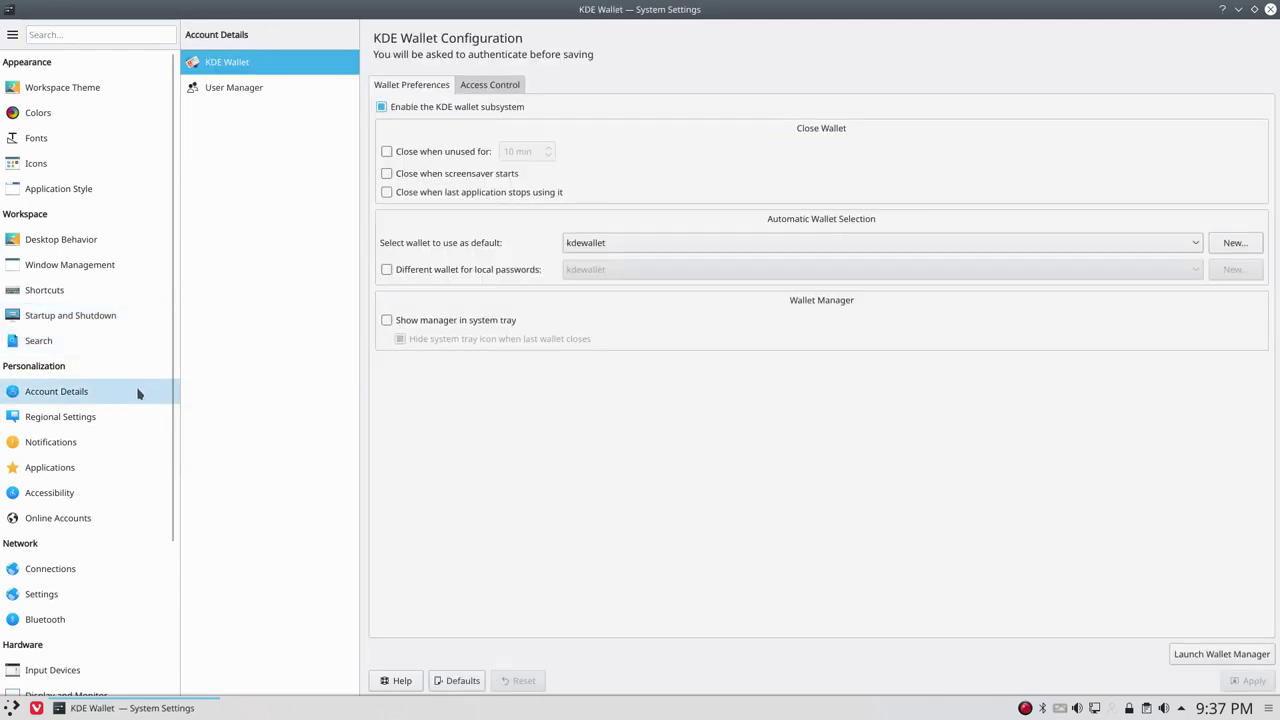
Step: Confirm under Applications that Vivaldi is still the default web browser, then close System Settings
left_click(44, 469)
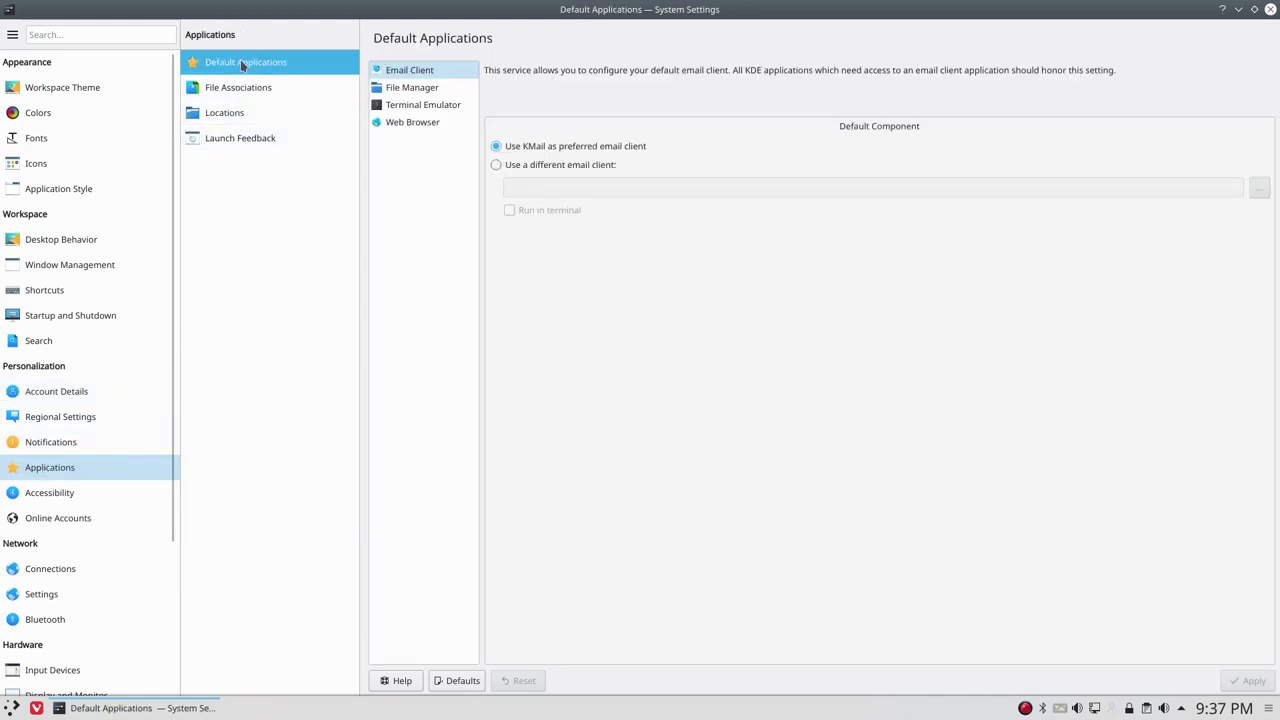
left_click(417, 90)
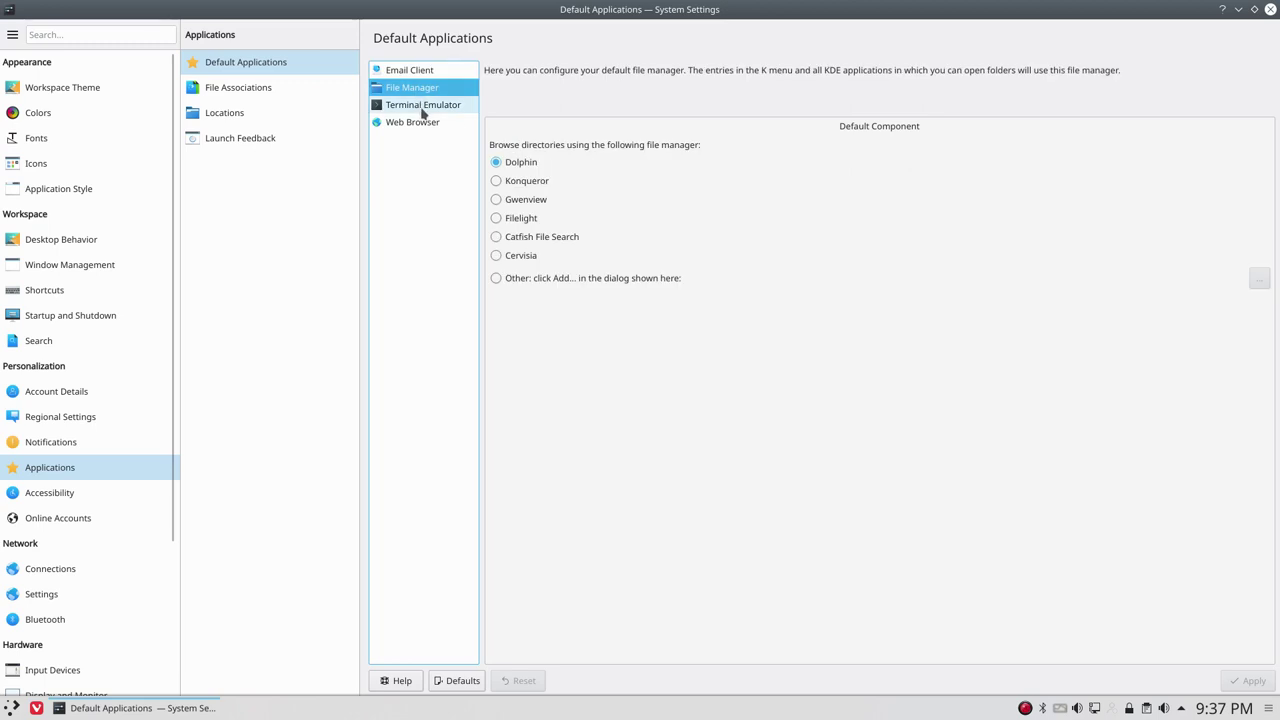
left_click(423, 108)
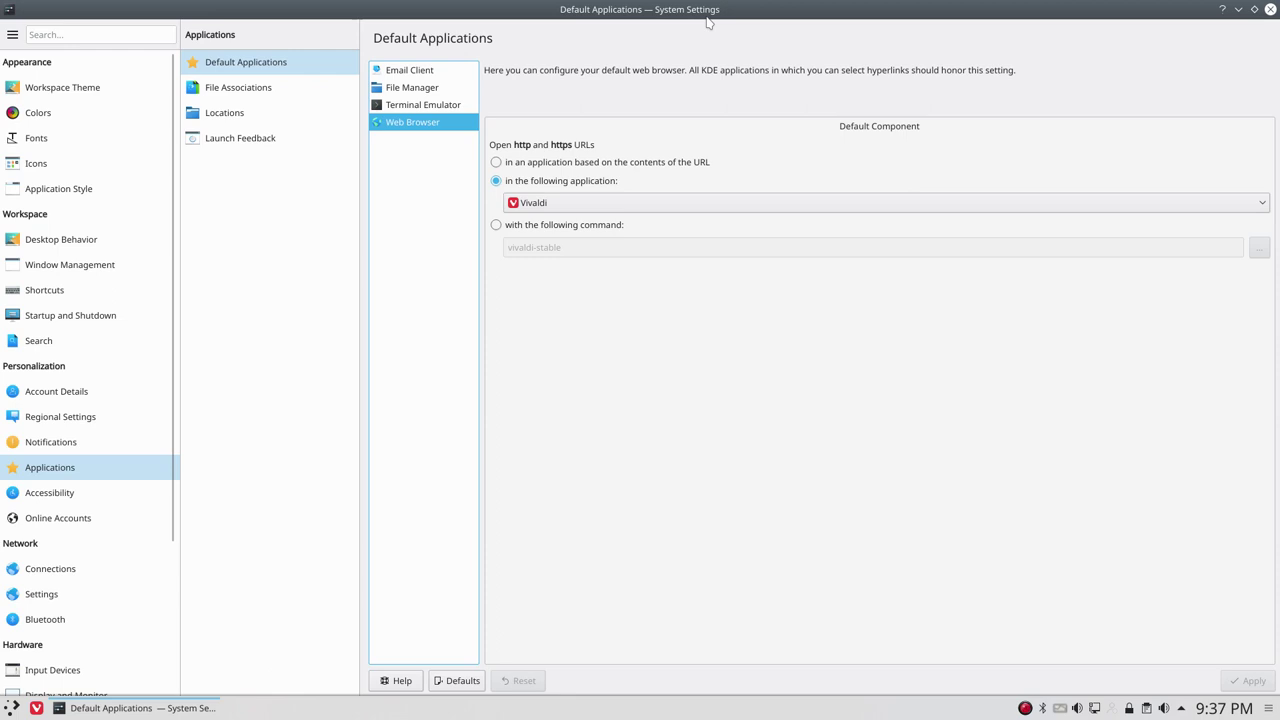
scroll(135, 452, "down", 3)
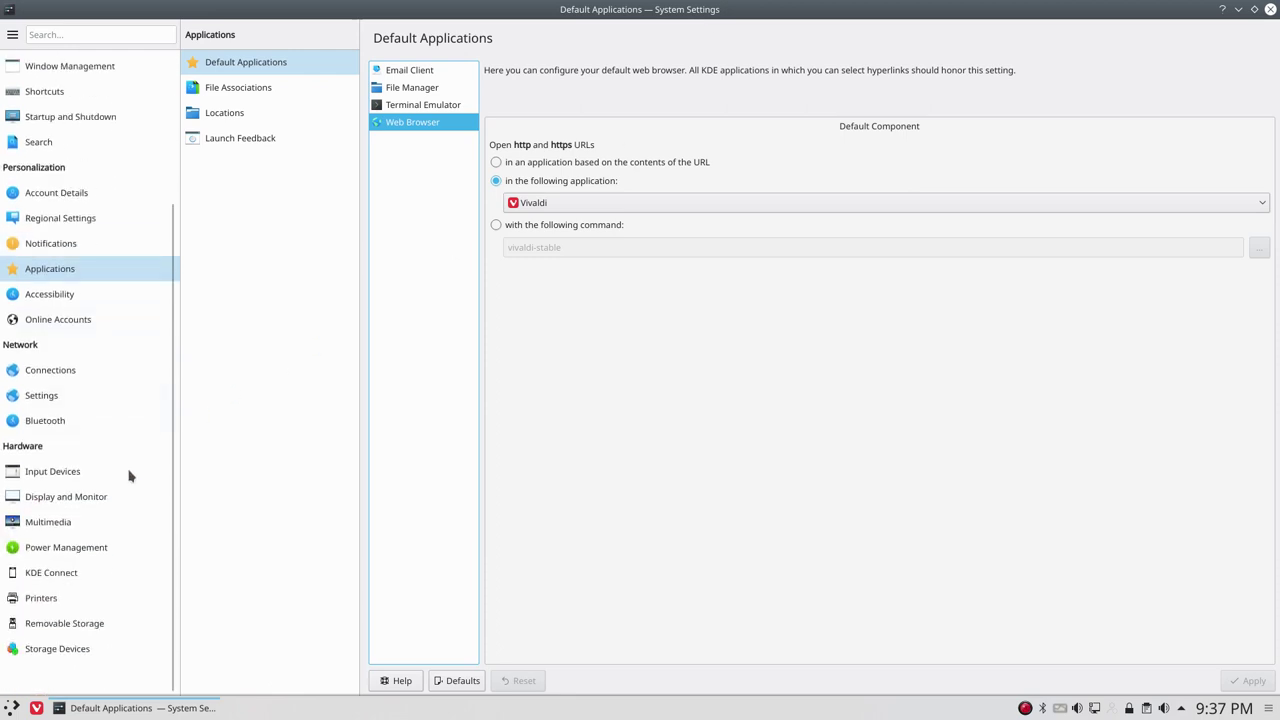
scroll(40, 480, "up", 3)
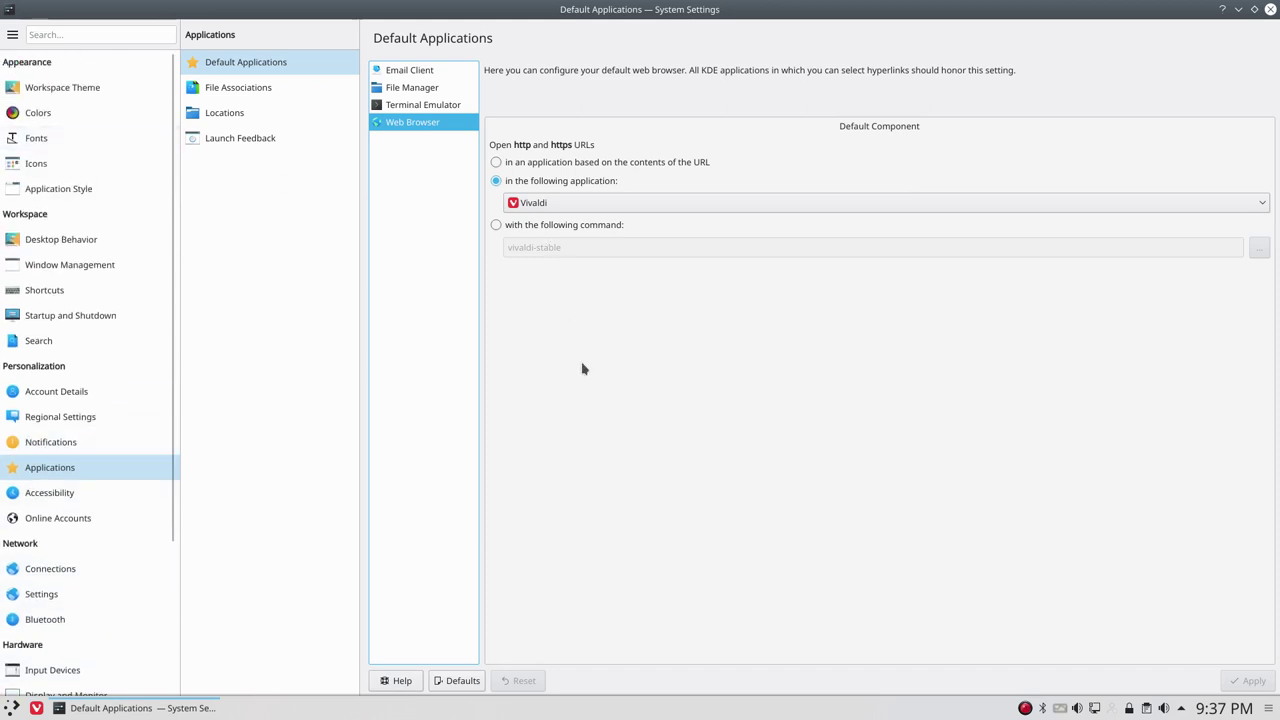
left_click(580, 308)
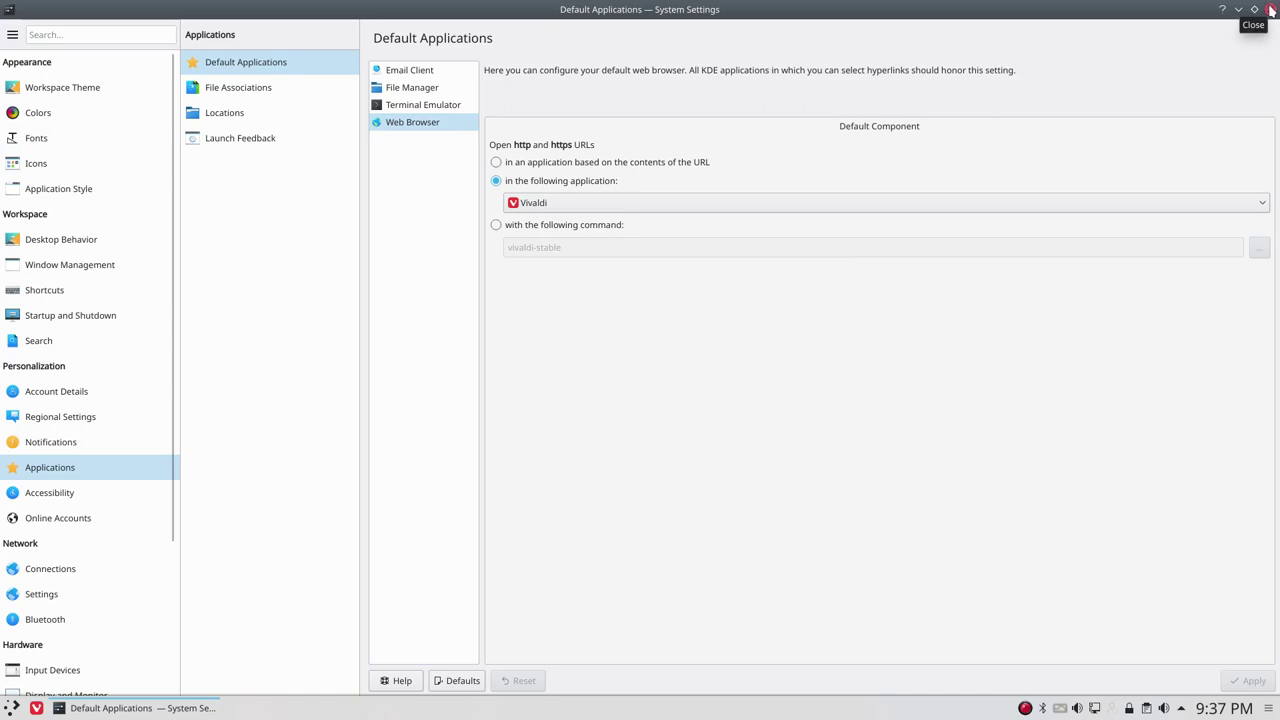
left_click(1270, 9)
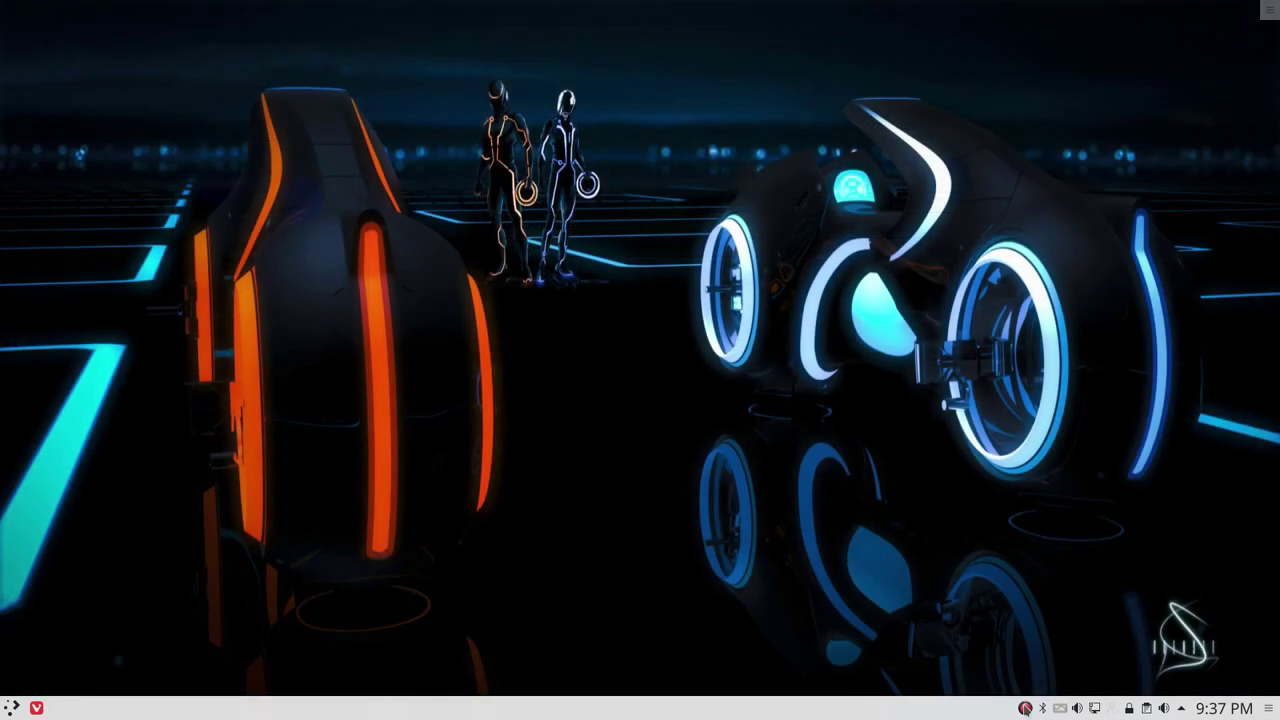